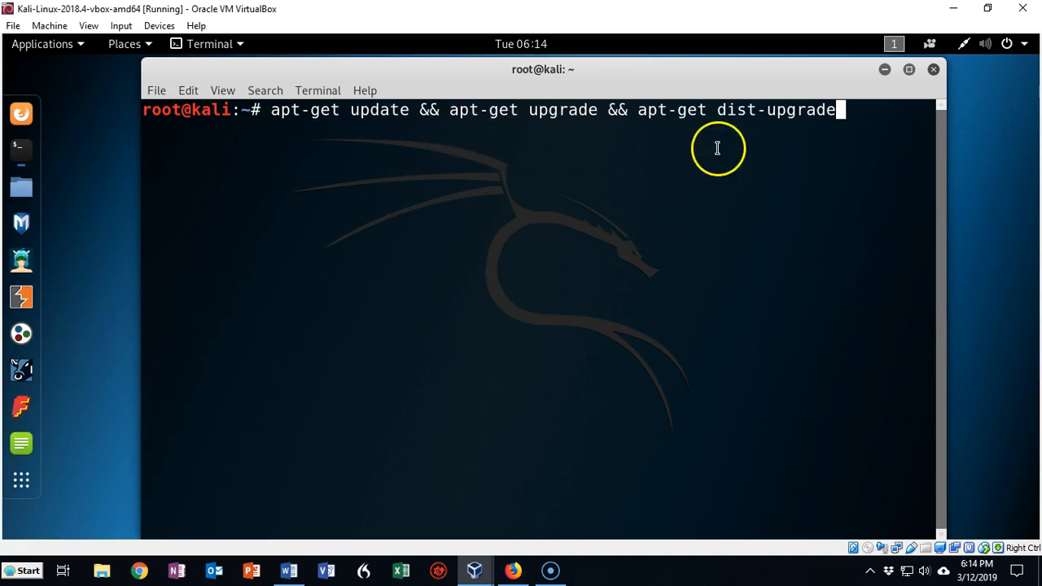
Step: Run apt-get update && apt-get upgrade && apt-get dist-upgrade, answering y to continue with the package upgrade
left_click(849, 208)
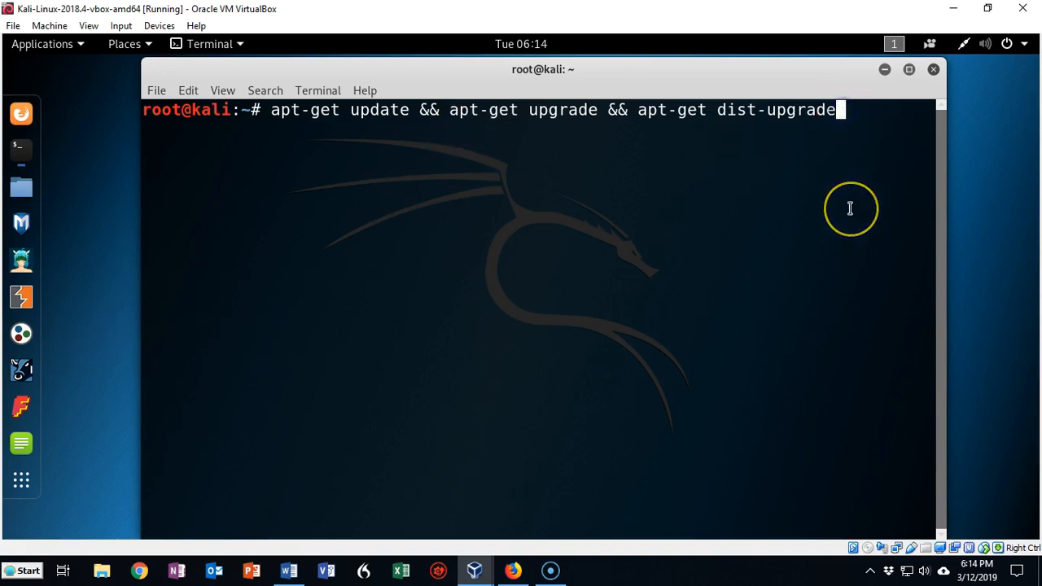
left_click(849, 207)
key("Return")
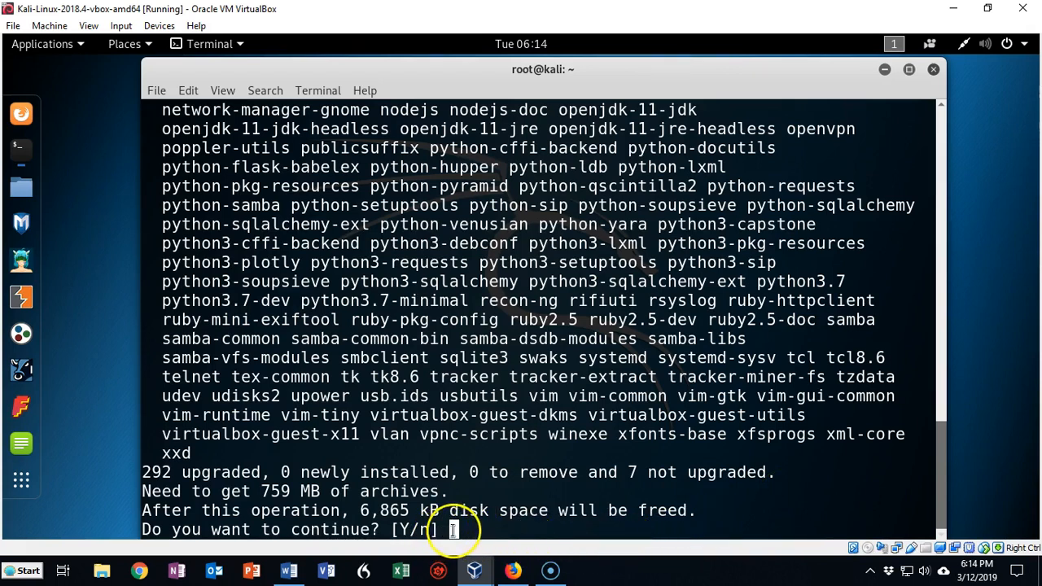
type("y")
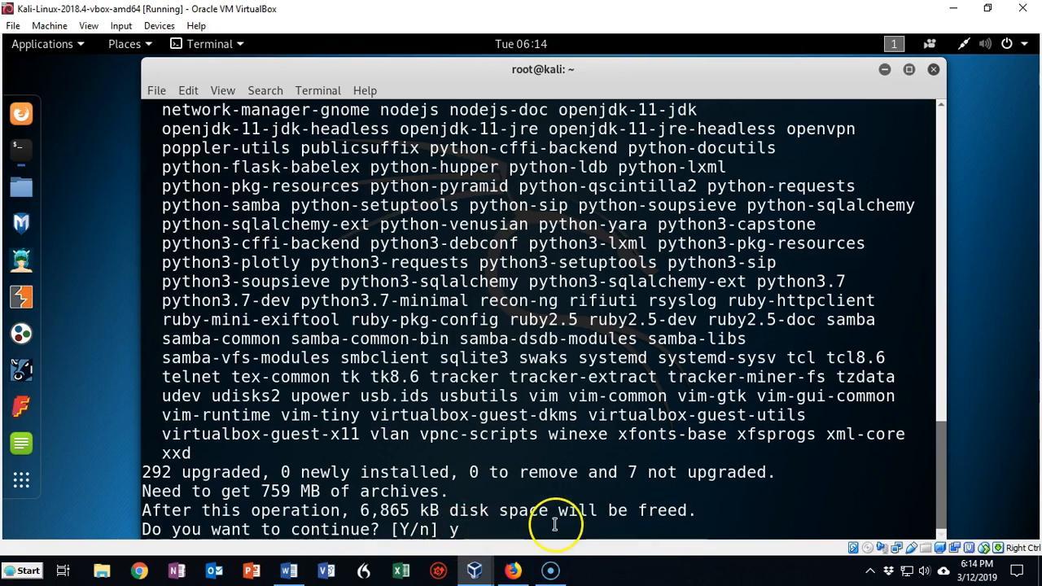
key("Return")
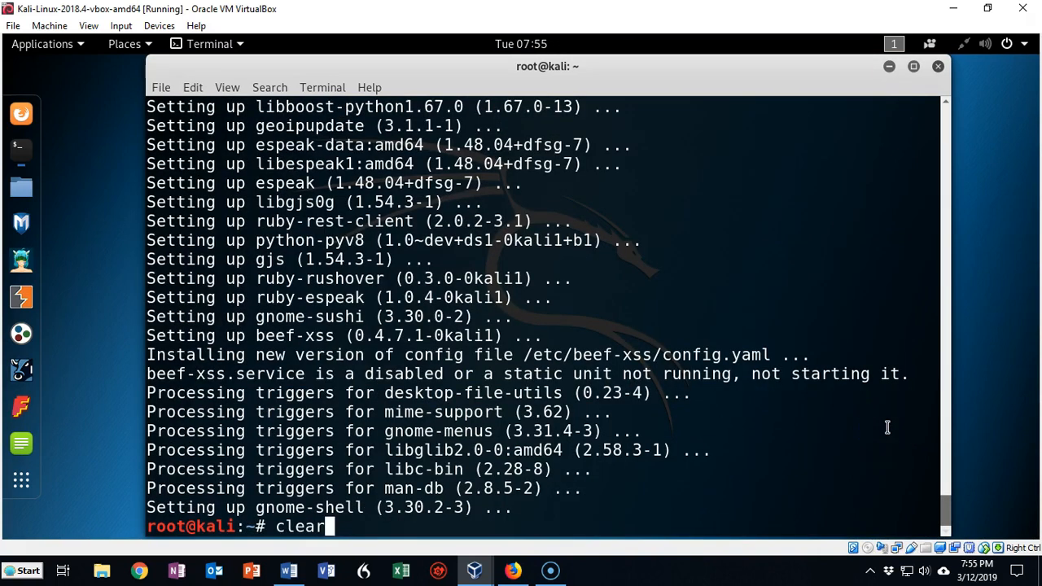
Step: Clear the terminal and remove outdated package files from the cache with sudo apt-get autoclean
left_click(91, 269)
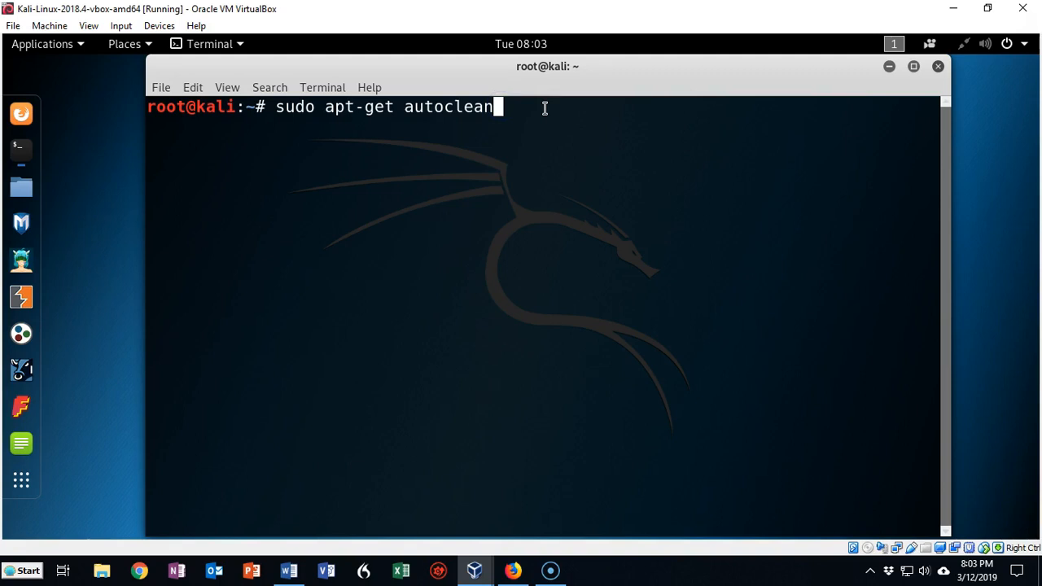
key("Return")
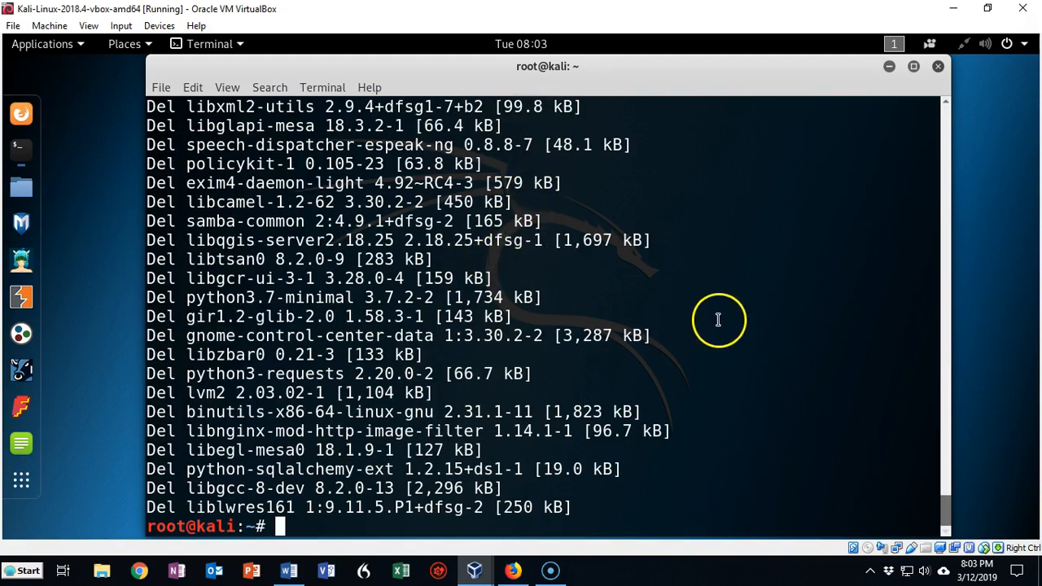
left_click_drag(942, 516, 900, 541)
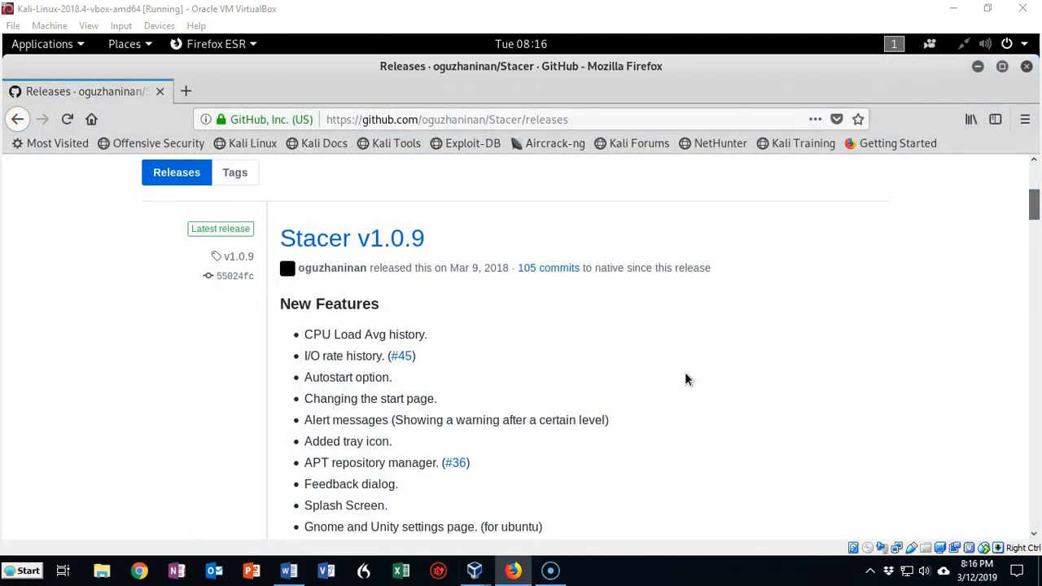
Step: Download stacer_1.0.9_amd64.deb from the Stacer v1.0.9 assets on the GitHub releases page
scroll(692, 375, "down", 3)
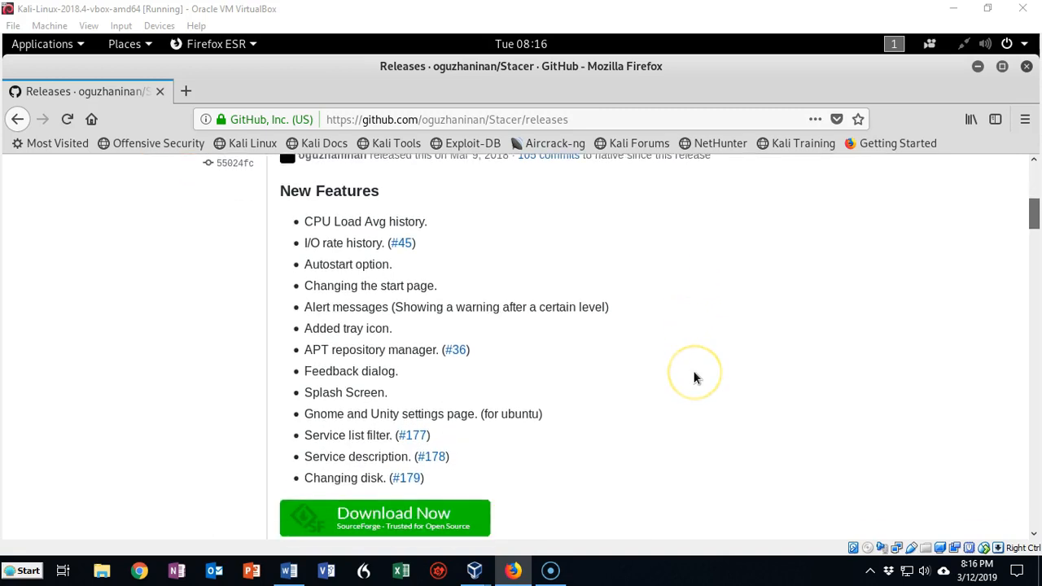
scroll(745, 399, "up", 1)
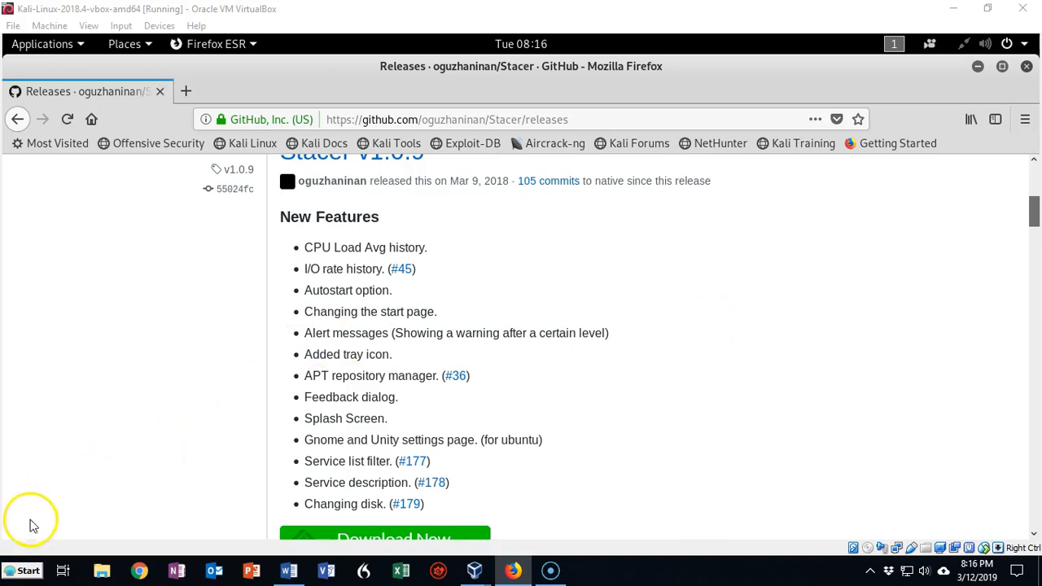
key("ctrl+l")
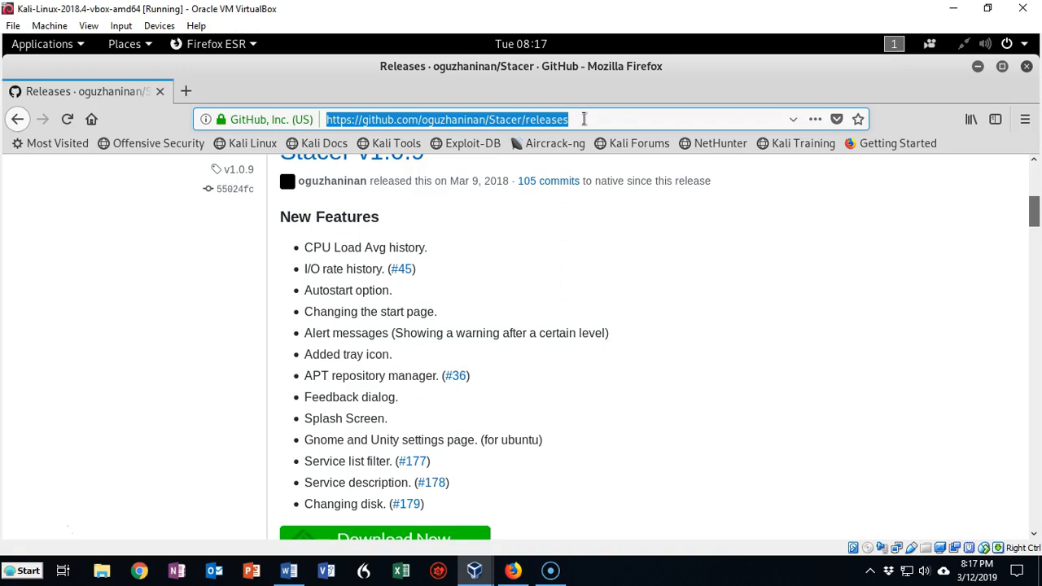
scroll(706, 233, "down", 1)
scroll(705, 234, "down", 6)
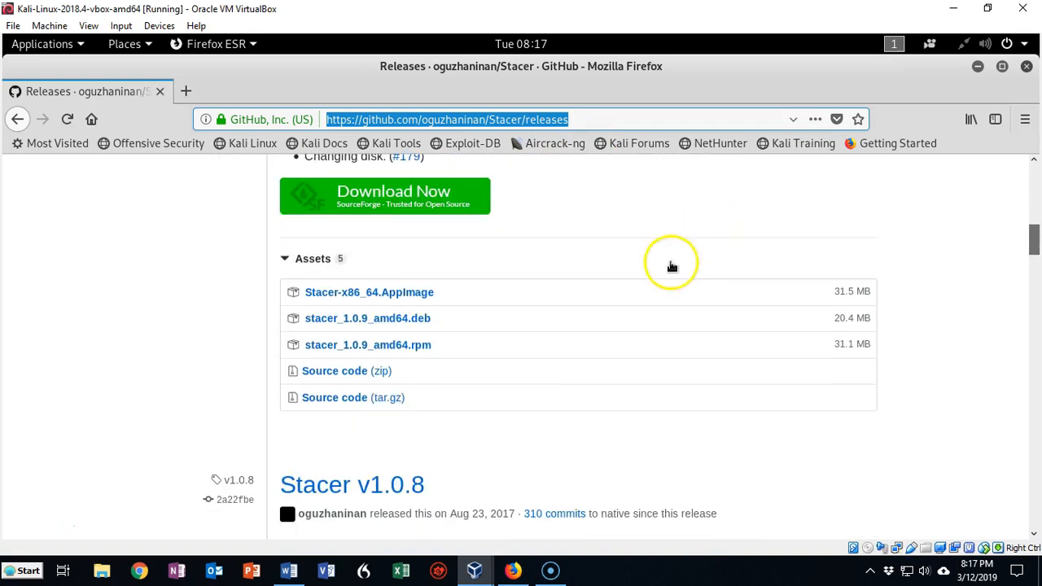
left_click(394, 325)
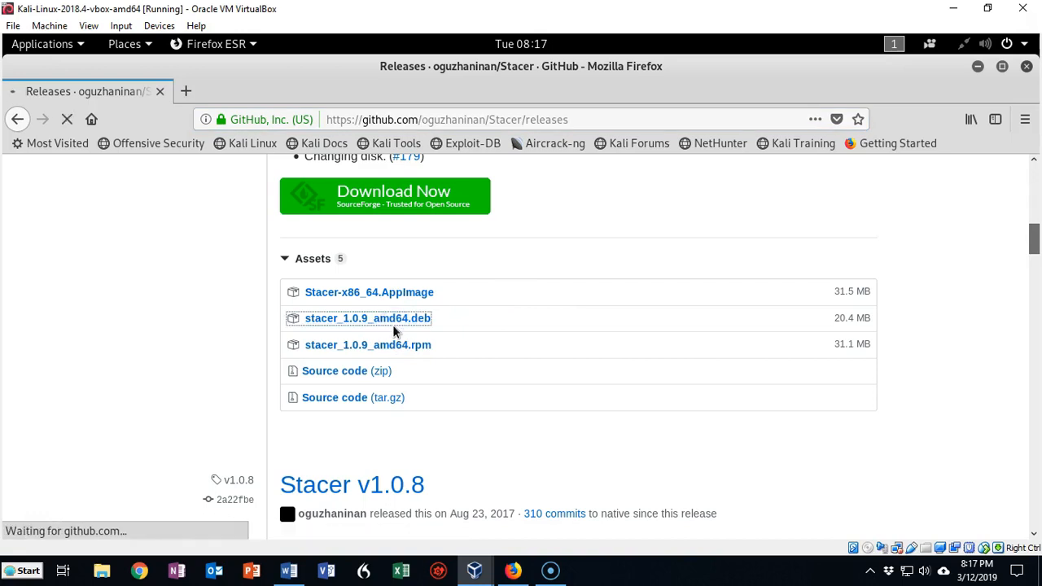
left_click(652, 368)
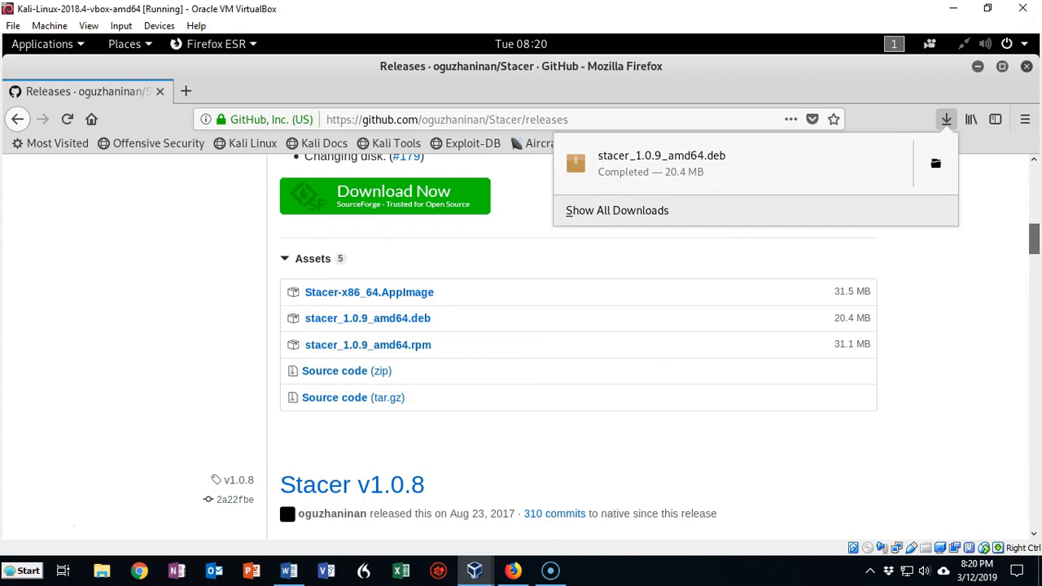
Step: Place the downloaded stacer_1.0.9_amd64.deb on the Desktop, and close the file manager and browser
left_click(936, 167)
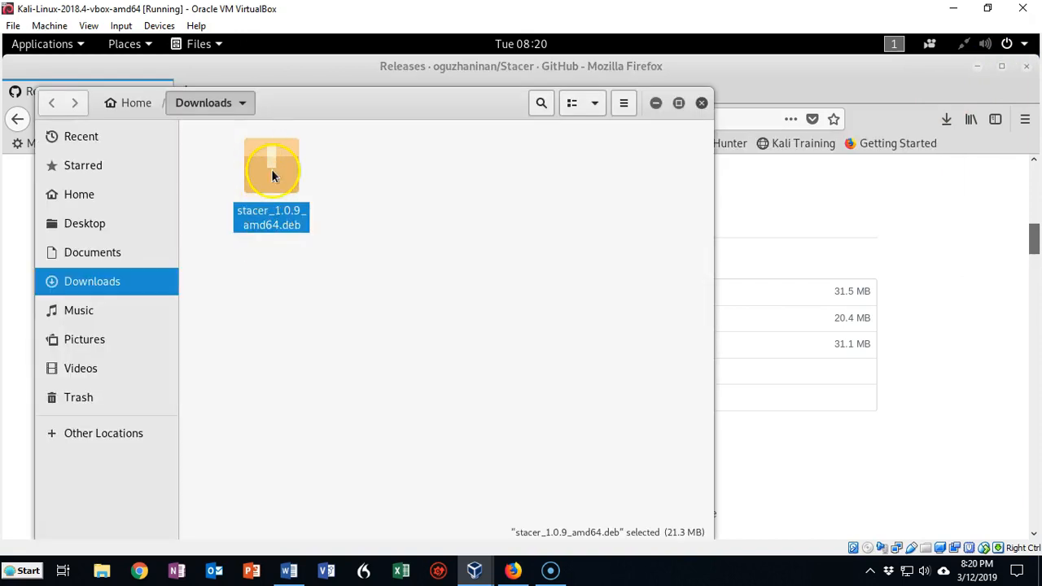
left_click_drag(272, 169, 101, 216)
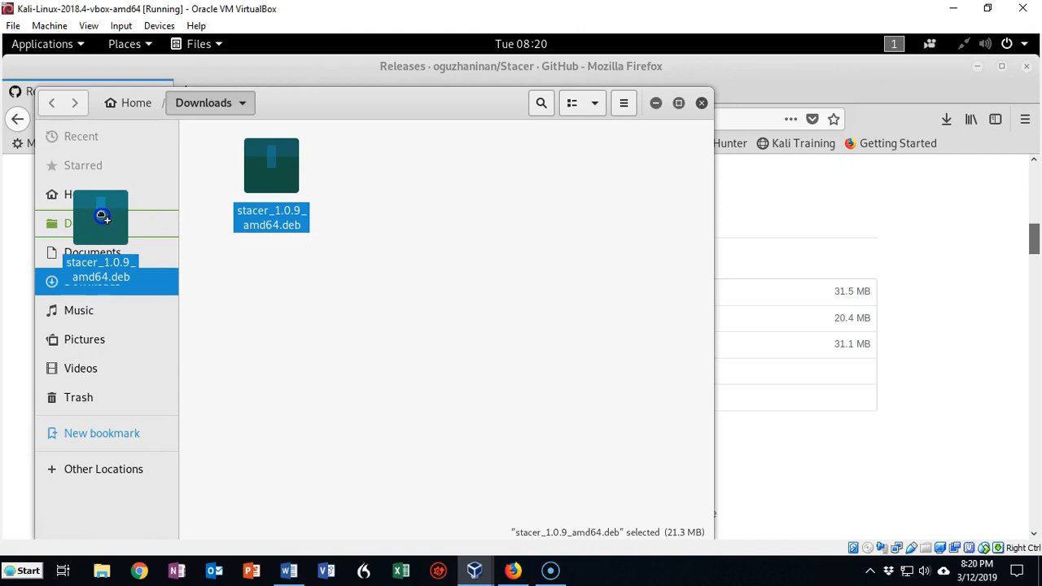
left_click_drag(101, 215, 101, 215)
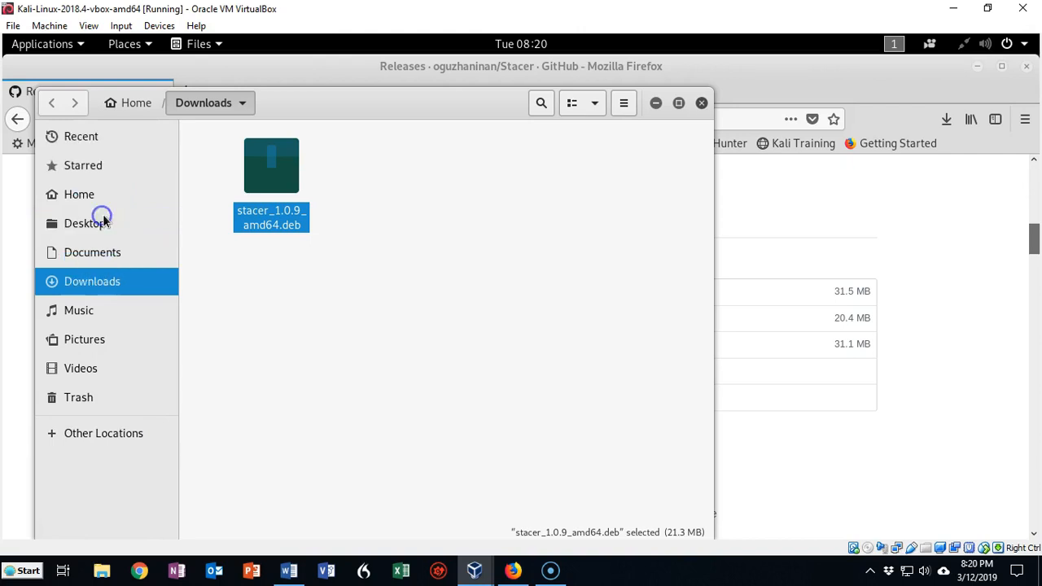
left_click(703, 104)
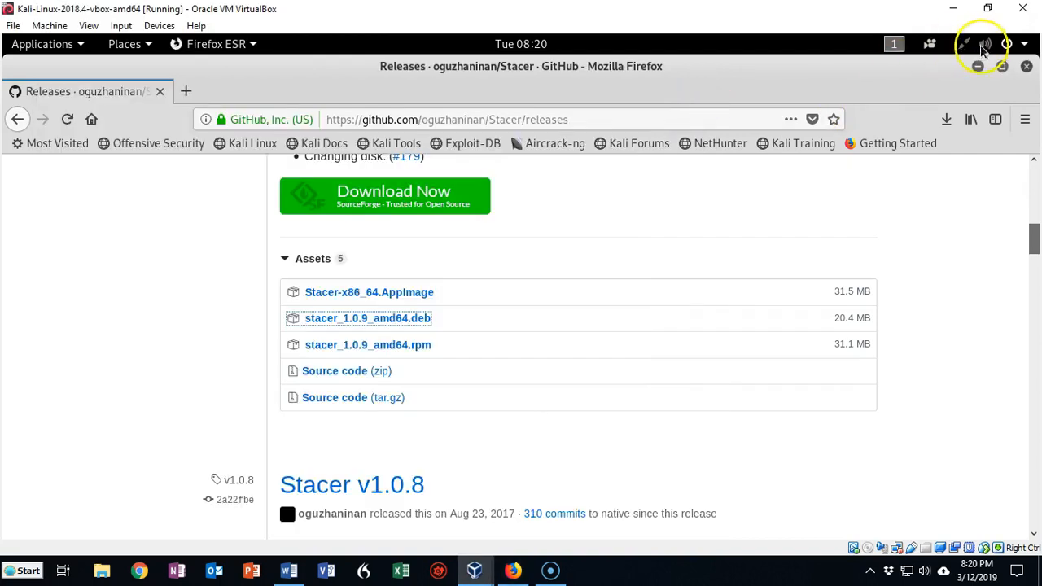
left_click(1027, 68)
Step: Open a terminal, change to the Desktop directory and list its files
left_click(28, 152)
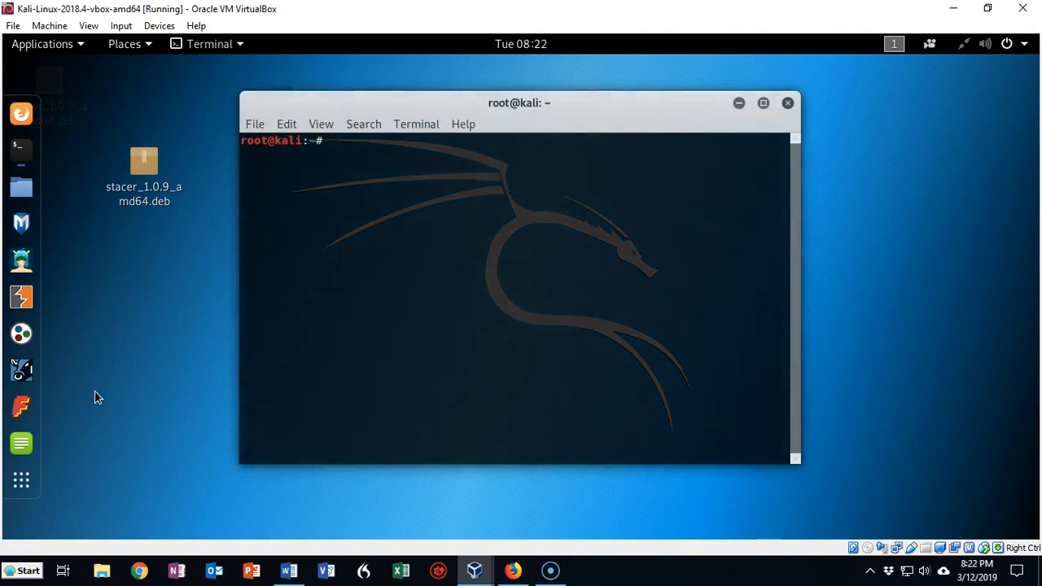
left_click(377, 221)
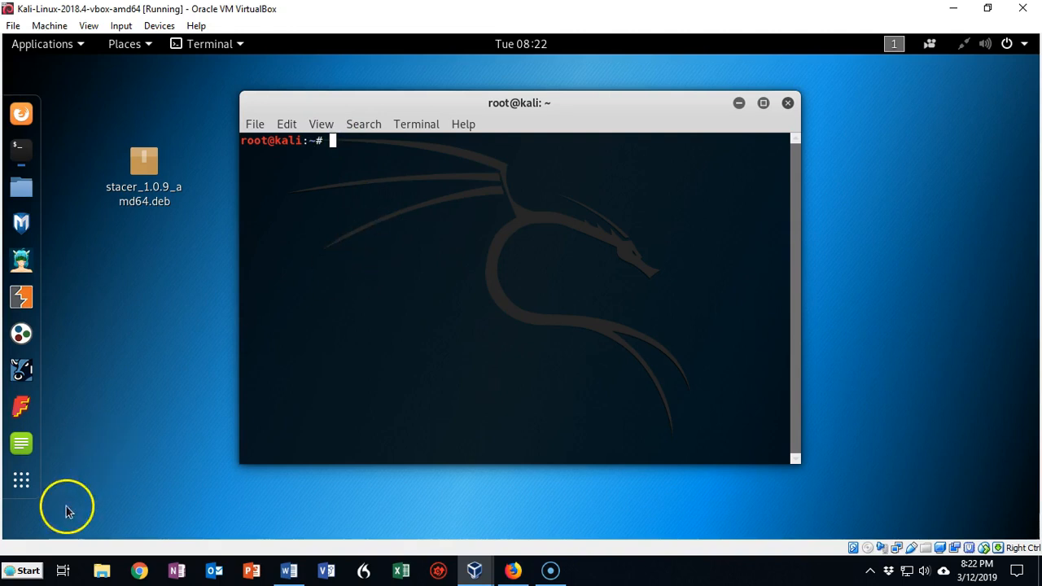
type("cd Desktop/")
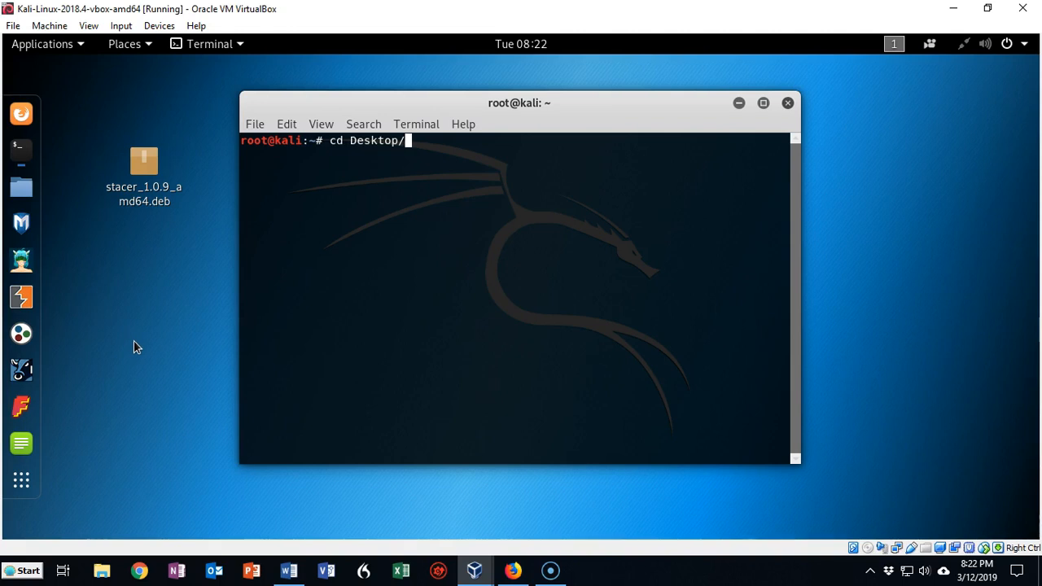
key("Return")
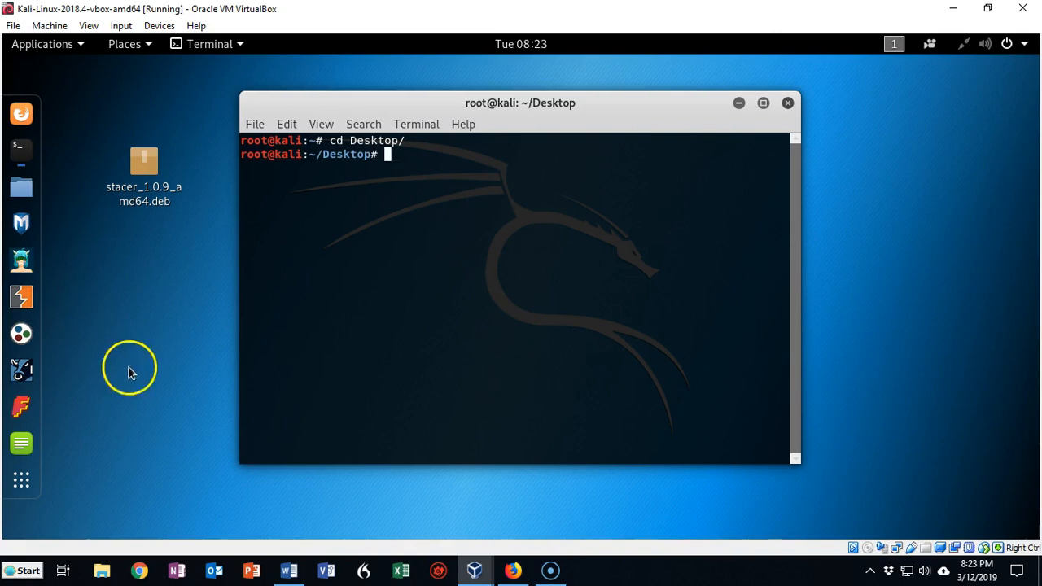
type("ls")
key("Return")
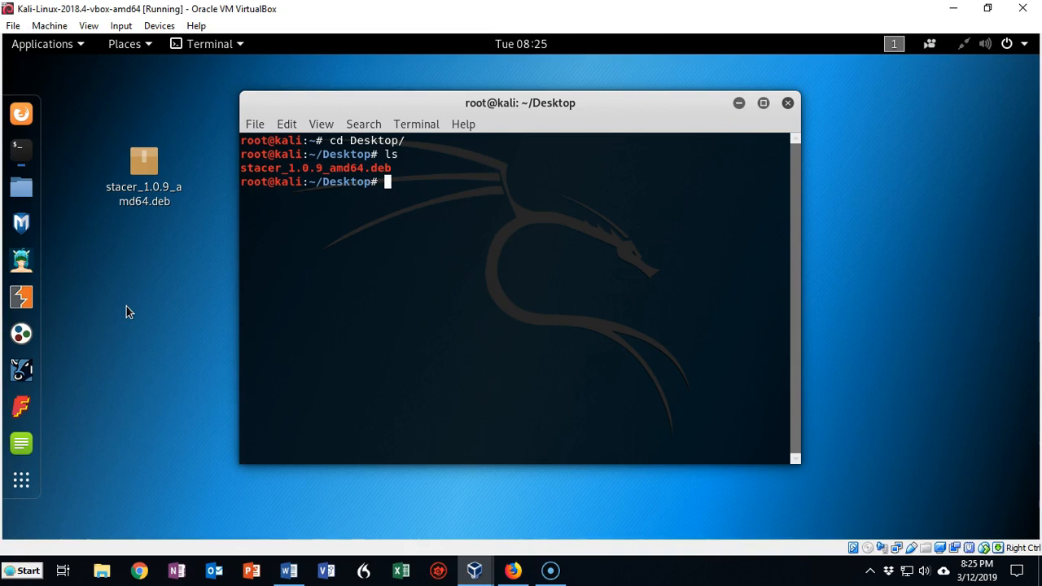
Step: Make the Stacer package executable by running chmod +x stacer_1.0.9_amd64.deb
left_click_drag(396, 167, 249, 167)
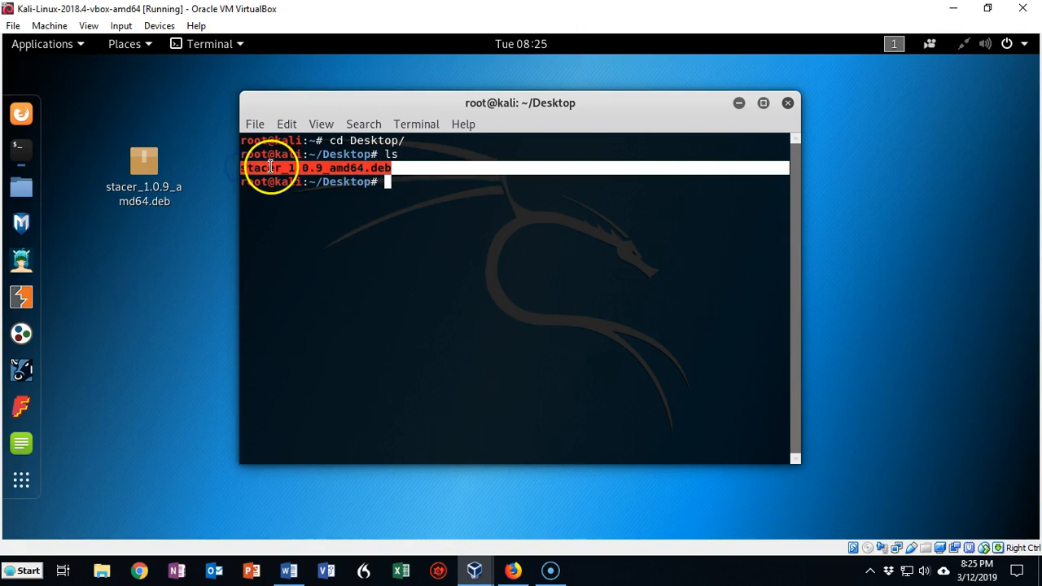
right_click(270, 167)
left_click(300, 179)
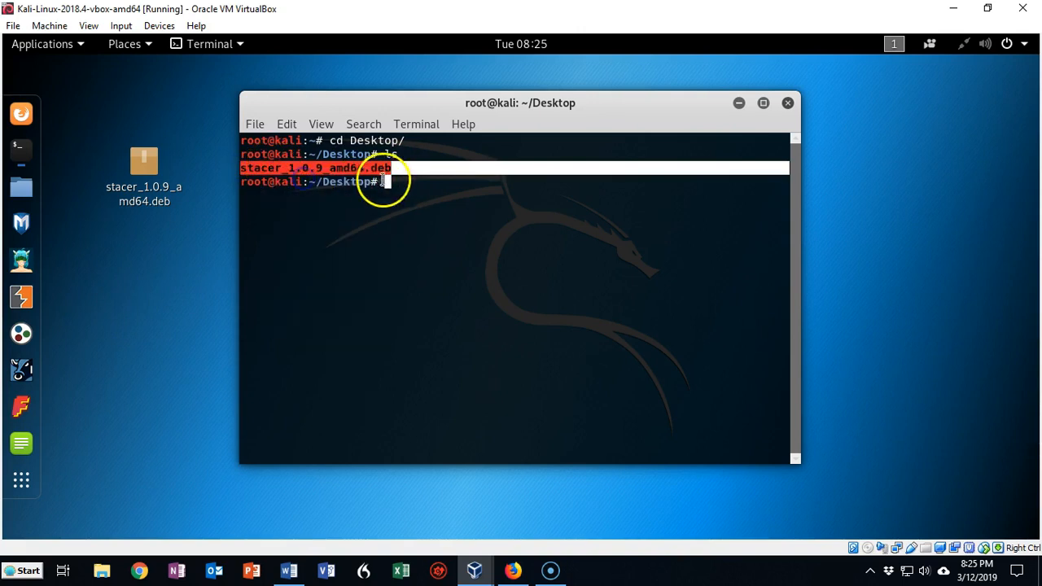
left_click(390, 181)
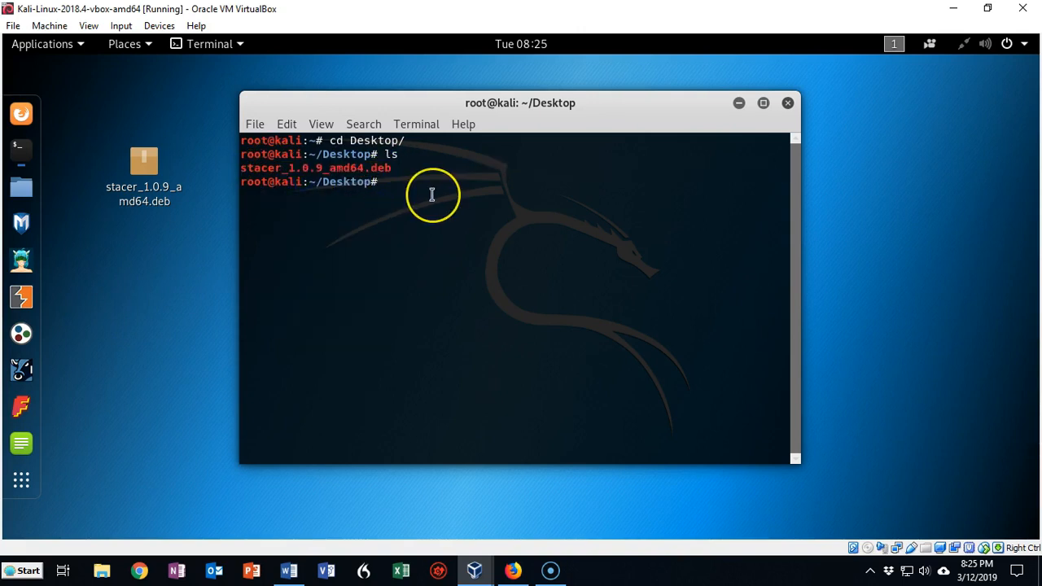
type("chmod +x")
right_click(454, 181)
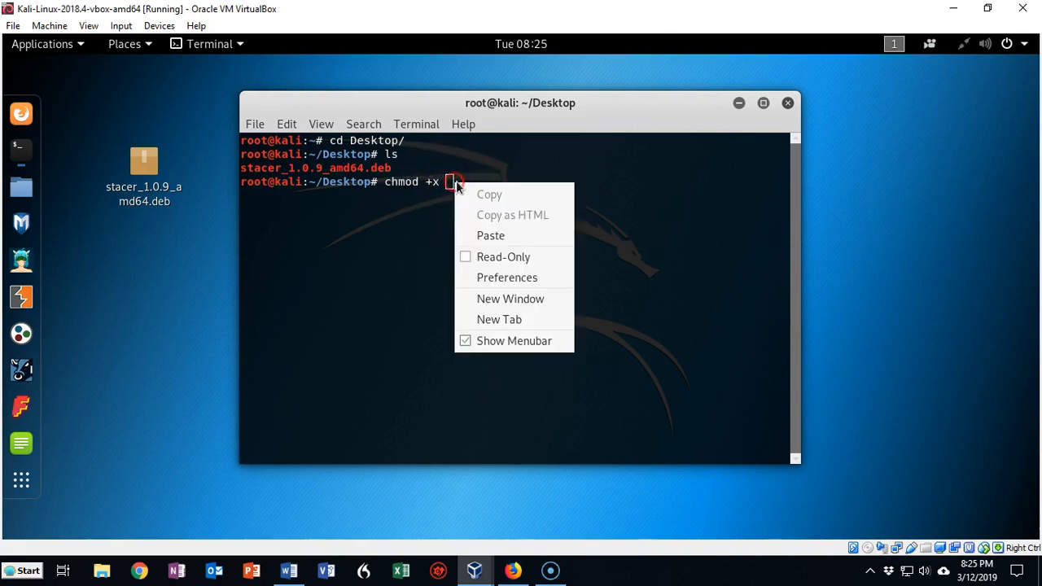
left_click(483, 233)
key("Tab")
key("Return")
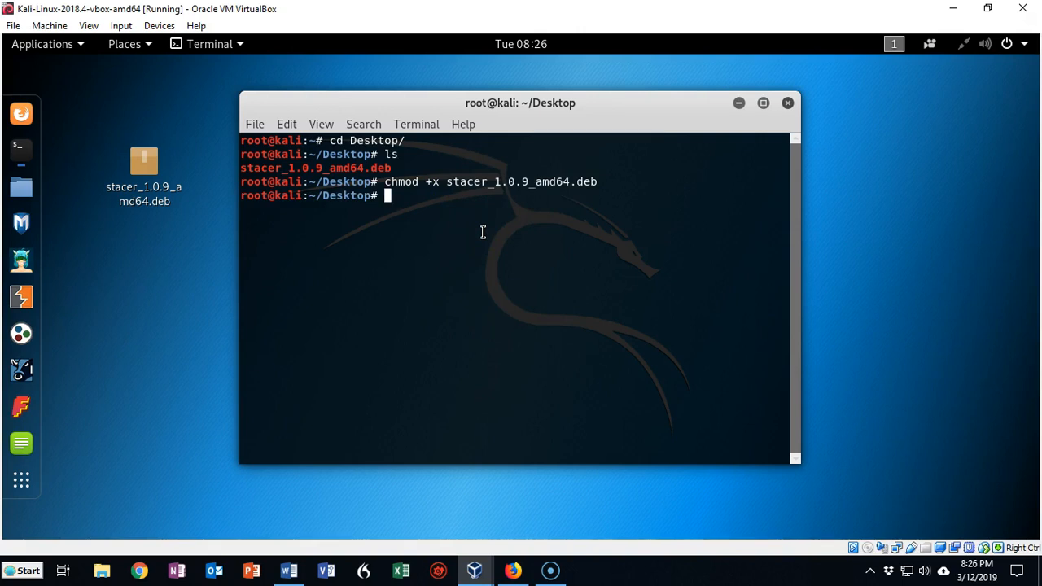
Step: Install stacer_1.0.9_amd64.deb with dpkg -i and resolve its dependencies with apt-get -f install
type("ls")
key("Return")
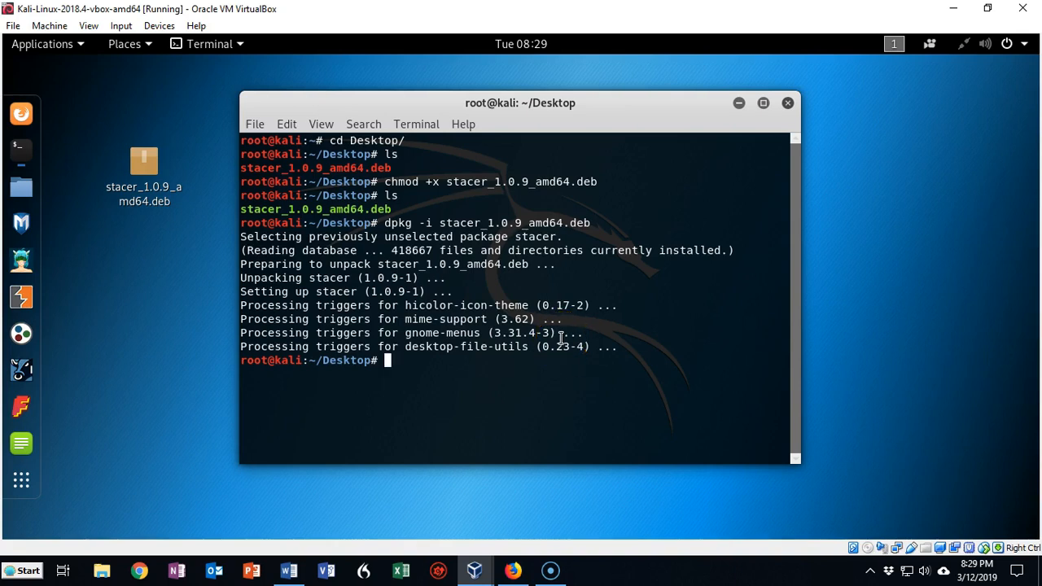
left_click(385, 393)
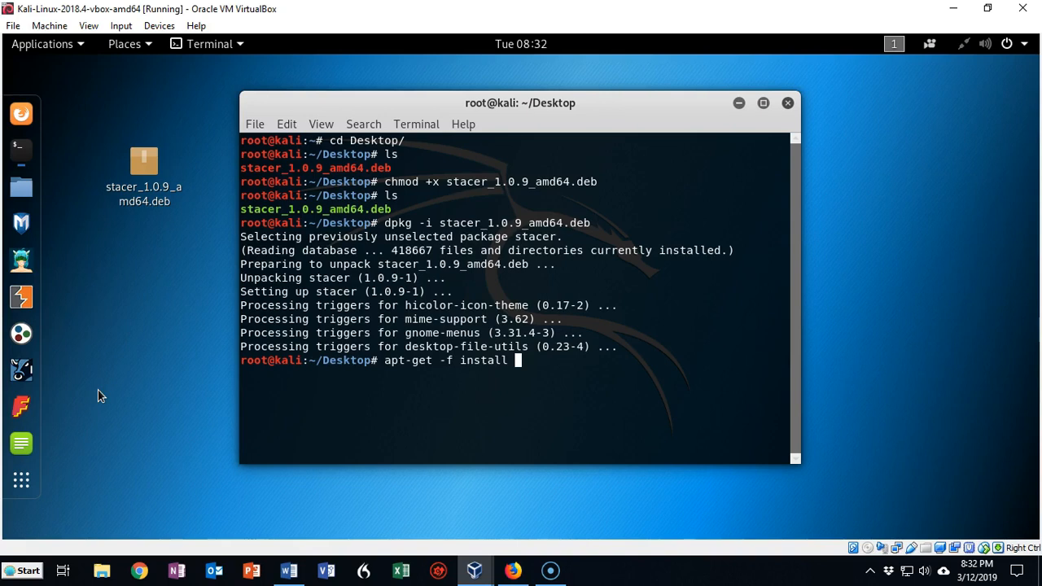
key("Return")
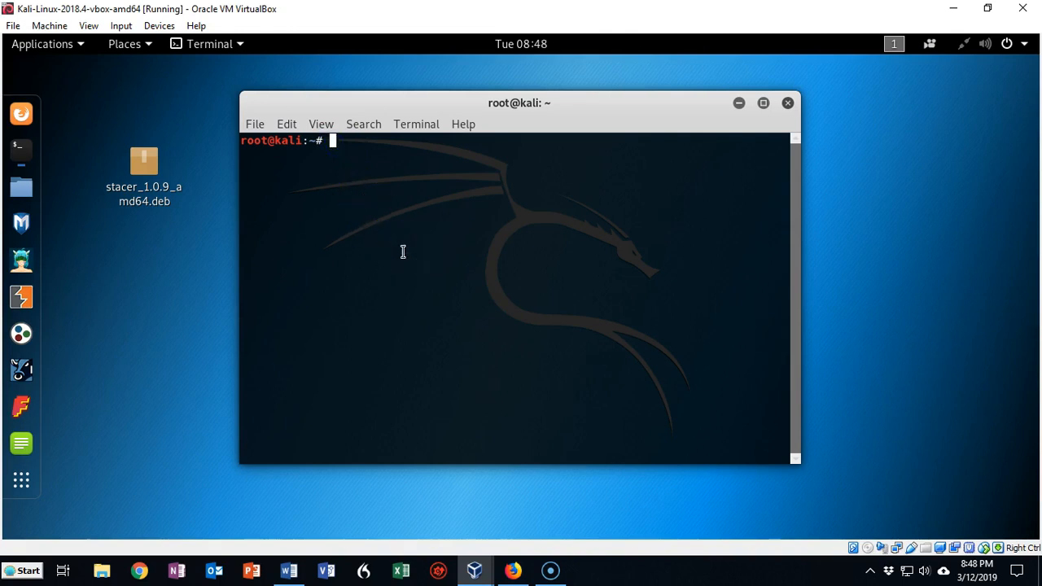
Step: Launch Stacer from the terminal and open its Startup Apps page
type("s")
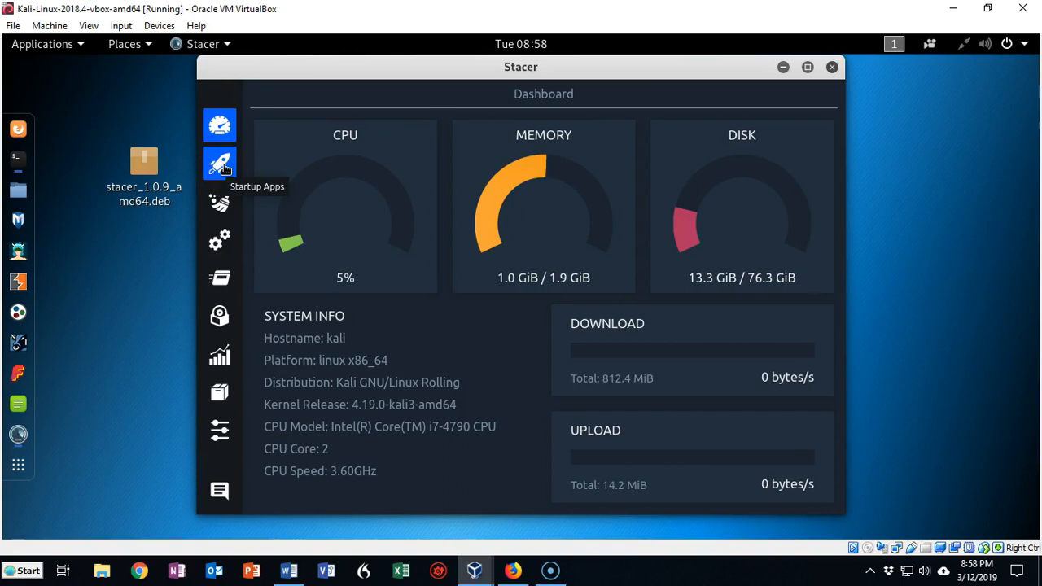
left_click(223, 165)
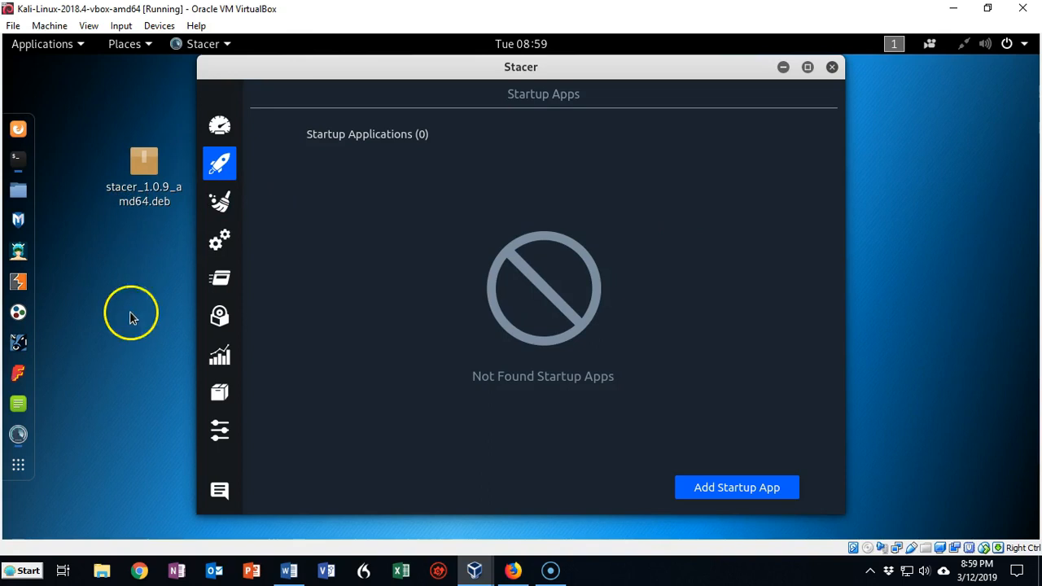
Step: Open a new terminal window
left_click(20, 161)
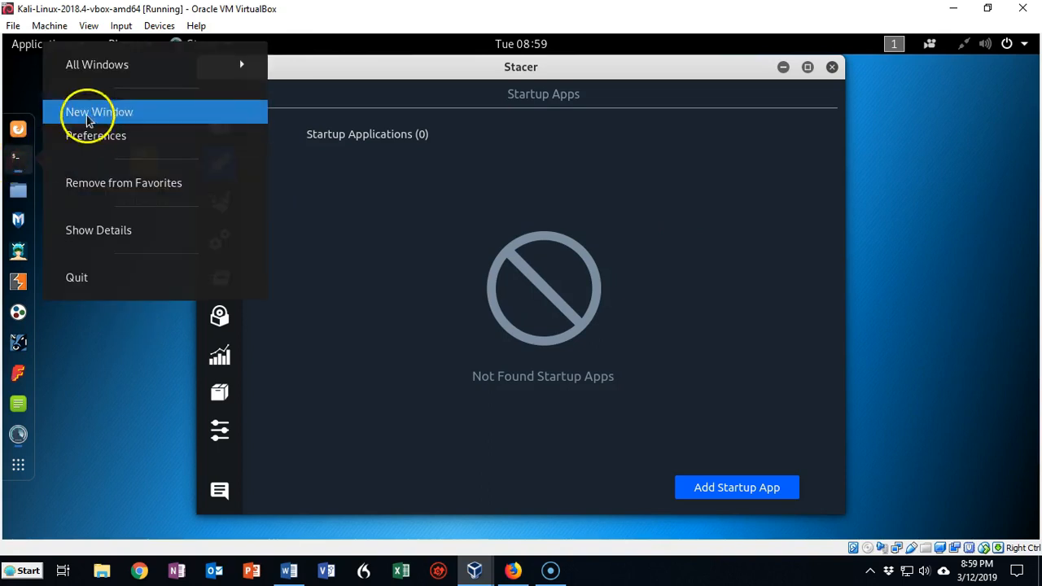
left_click(92, 113)
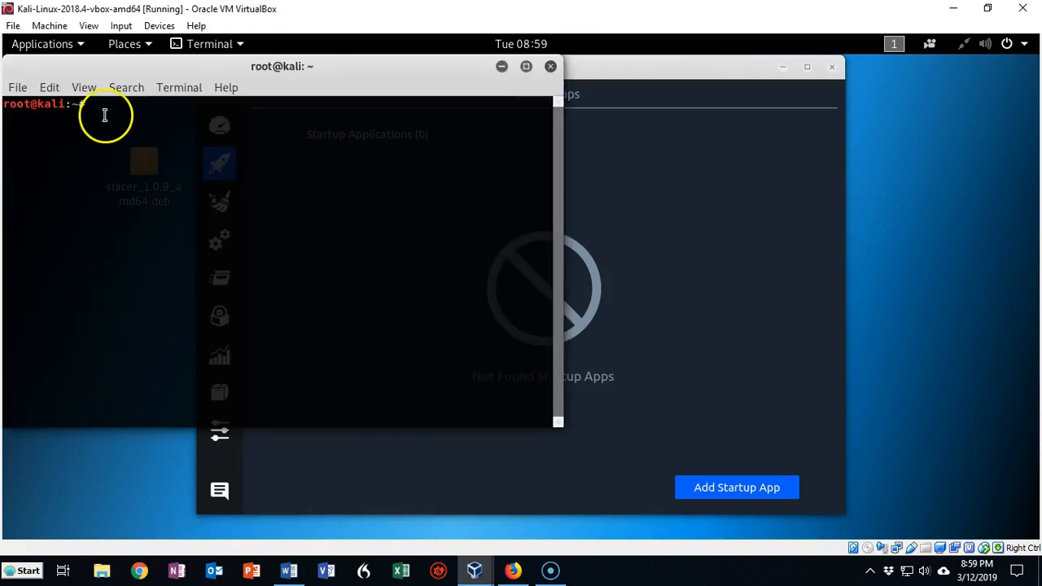
type("apt-get install plank")
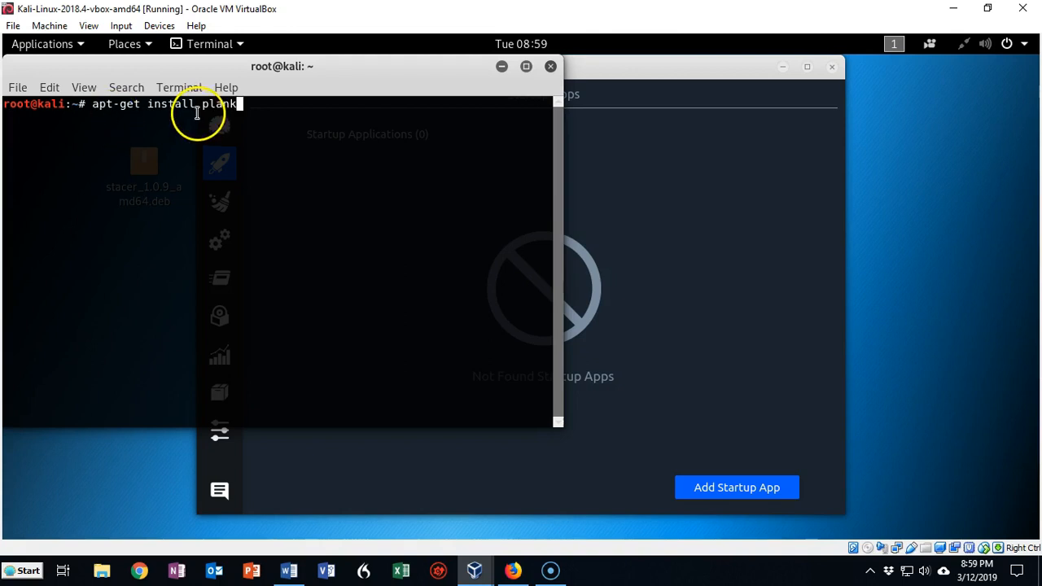
left_click(388, 124)
key("ctrl+u")
Step: Start the Plank dock by running plank in the terminal, and minimize the terminal window
type("plank")
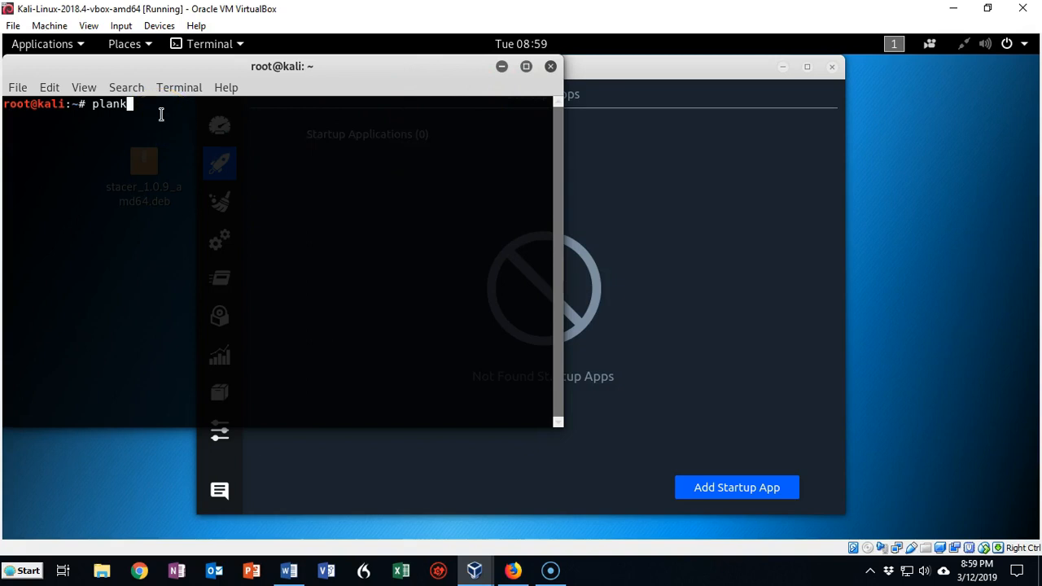
key("Return")
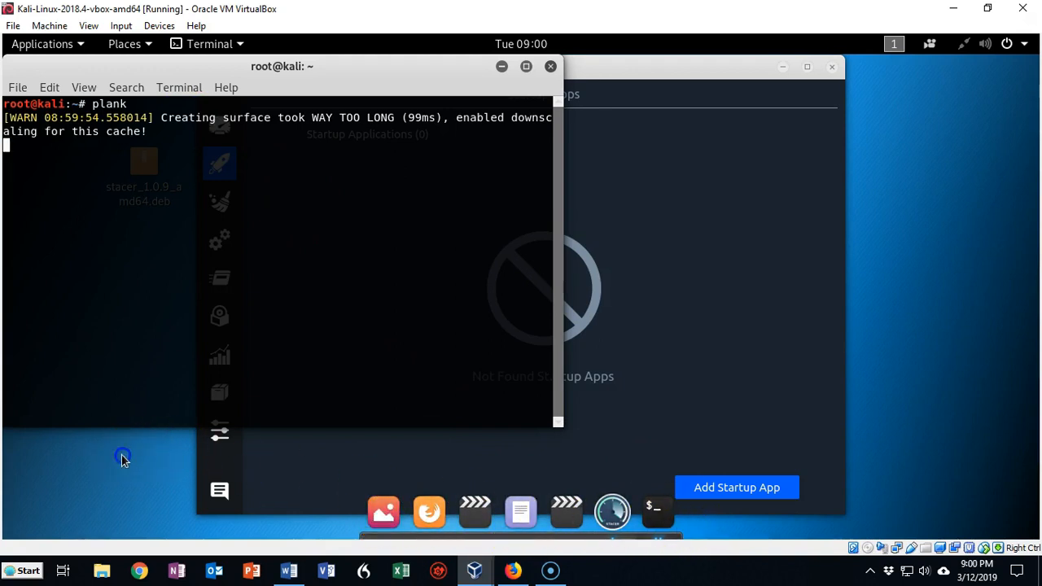
left_click(502, 66)
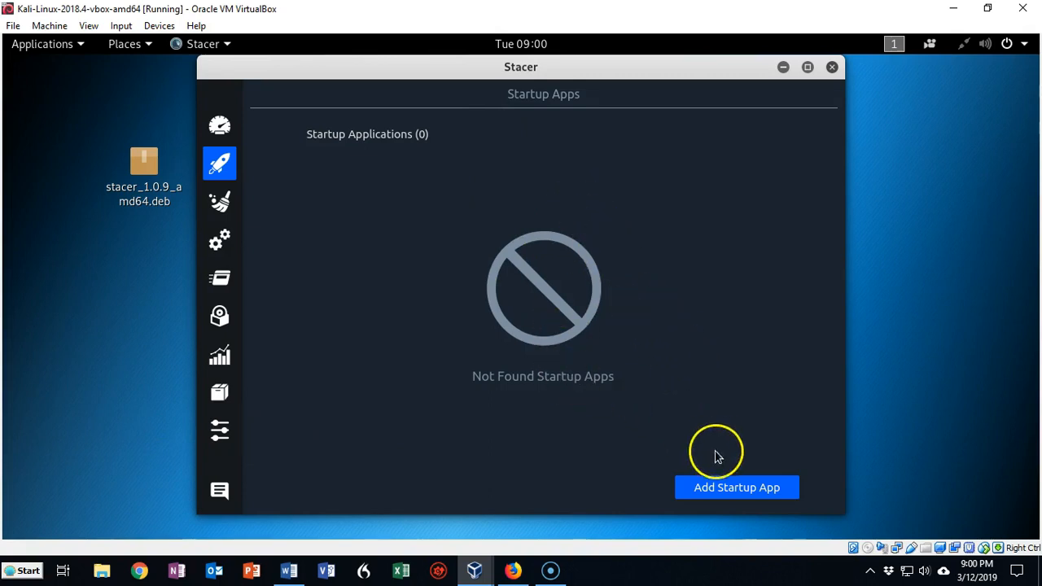
Step: Create a new startup app entry in Stacer named Plank with the comment Startup Plank
left_click(717, 493)
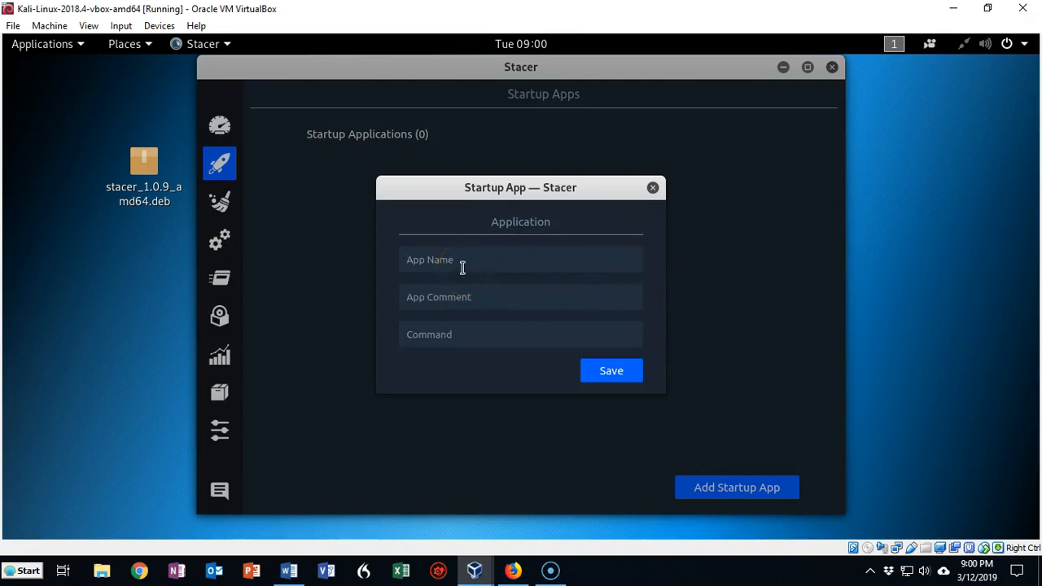
left_click(492, 256)
left_click(495, 236)
type("Plank")
left_click(428, 300)
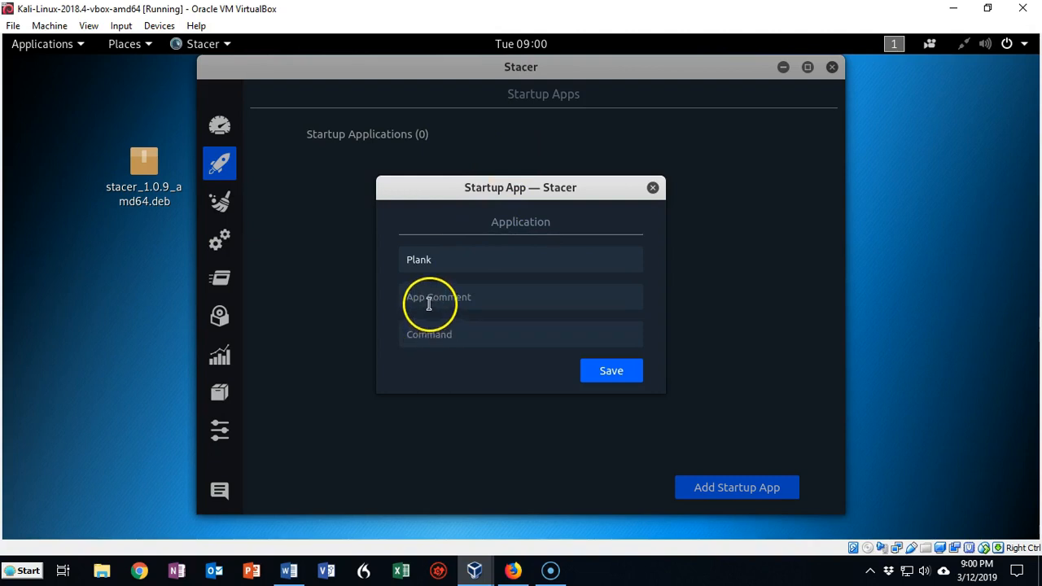
type("S")
left_click(535, 288)
type("tartup")
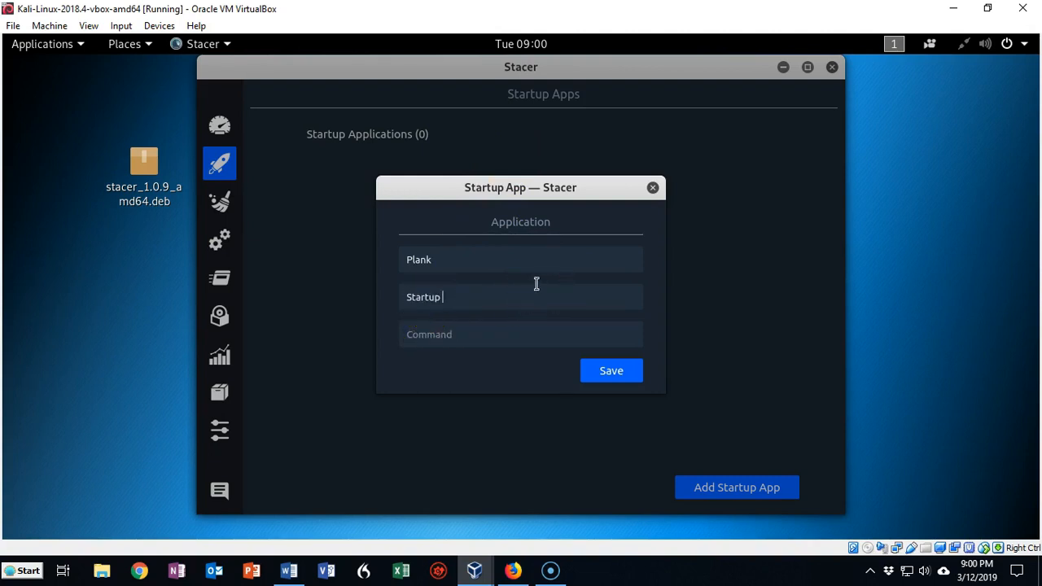
type(" Plank")
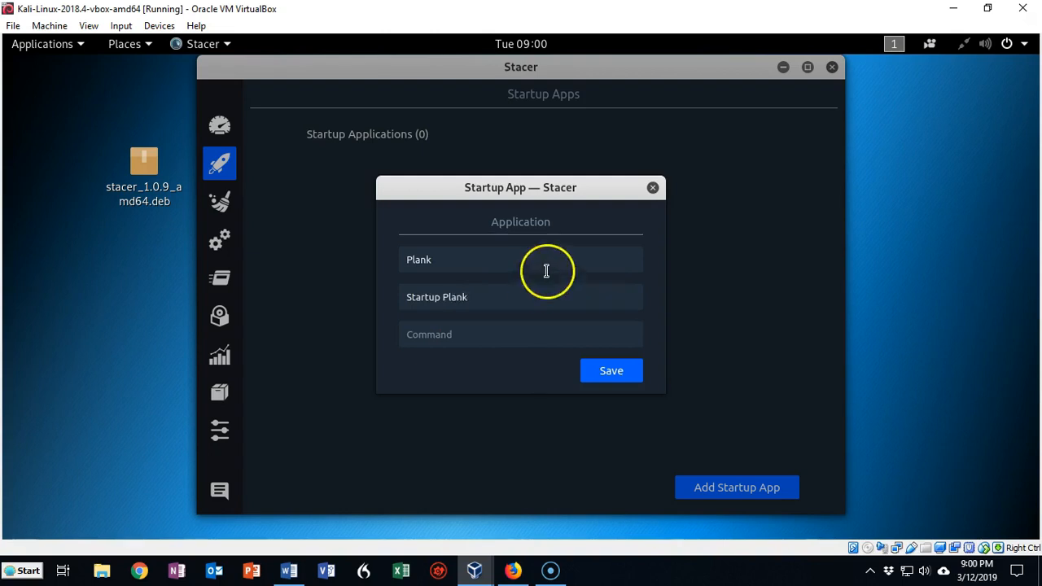
Step: Save the startup entry with the command plank, and switch the Plank startup app off
left_click(449, 342)
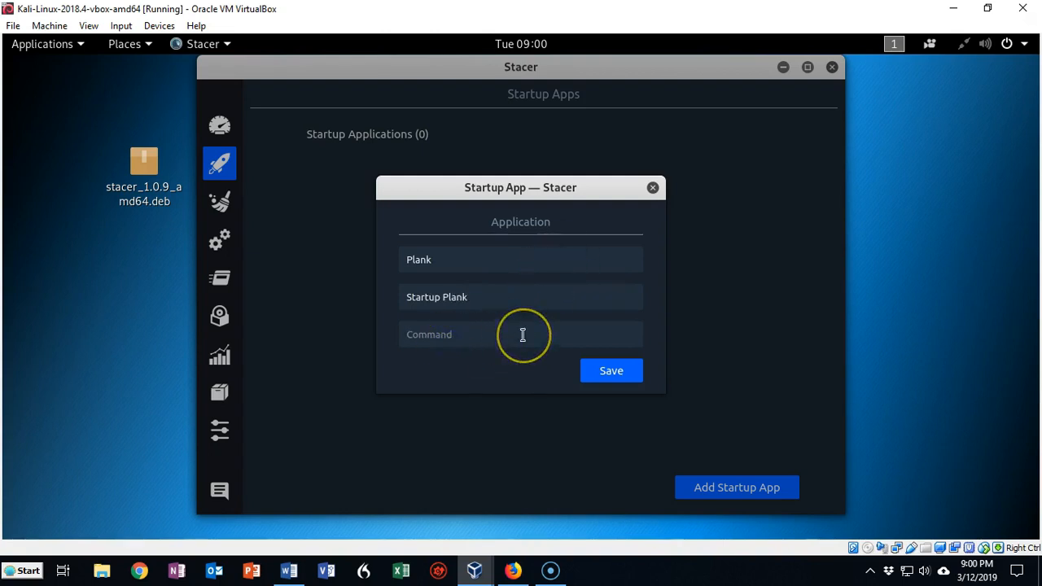
type("plank")
left_click(598, 371)
left_click(624, 351)
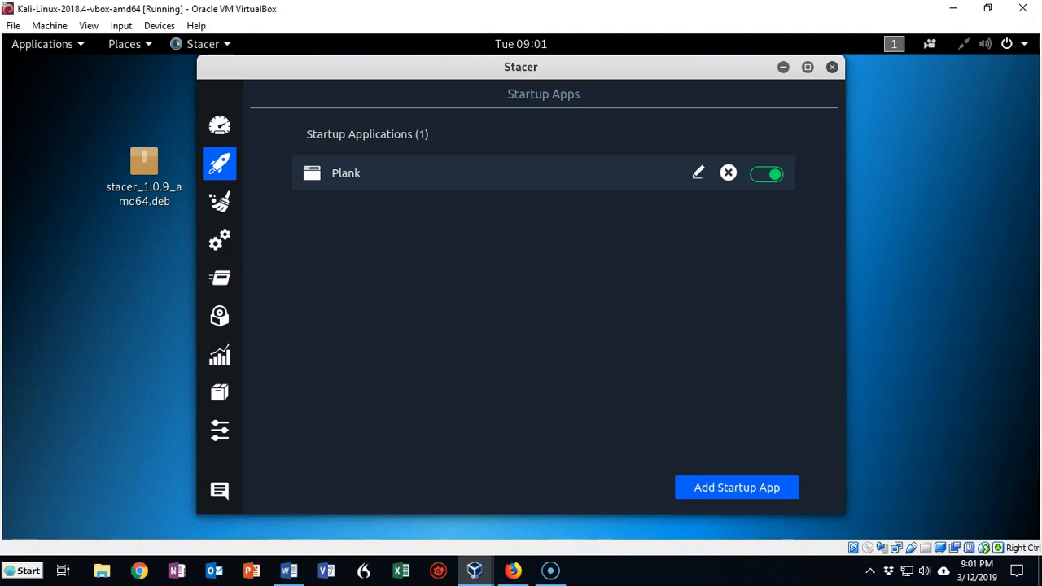
left_click(767, 175)
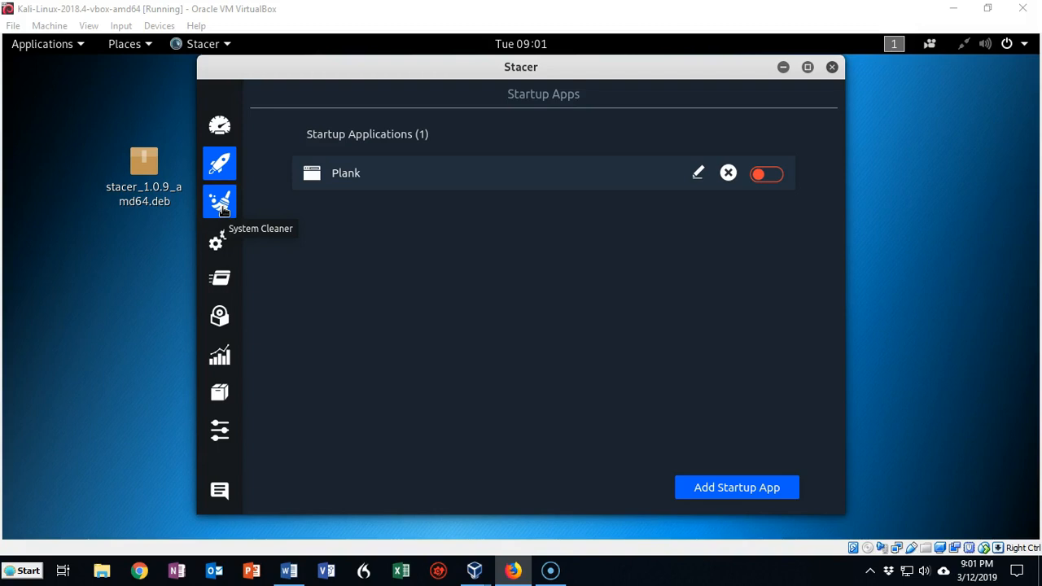
Step: Scan the system in System Cleaner with Package Caches, Crash Reports, Application Logs, Application Caches and Trash all selected
left_click(221, 205)
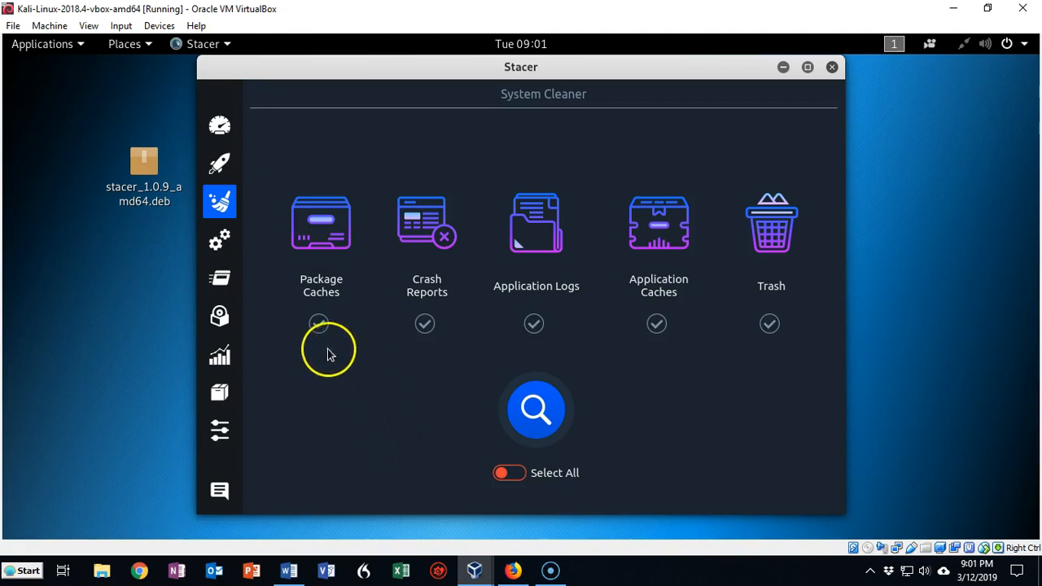
left_click(318, 325)
left_click(423, 326)
left_click(534, 324)
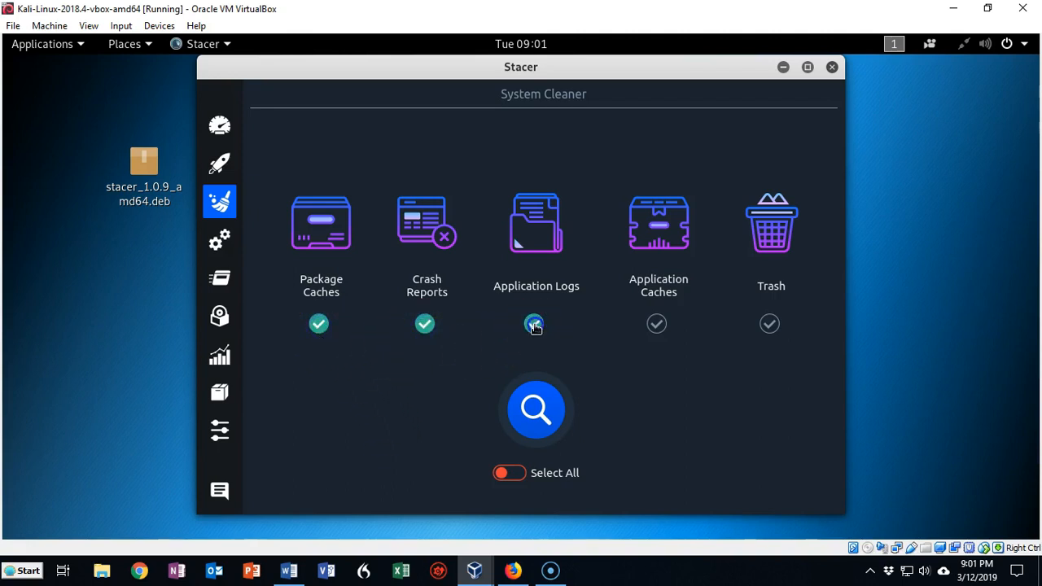
left_click(657, 324)
left_click(769, 324)
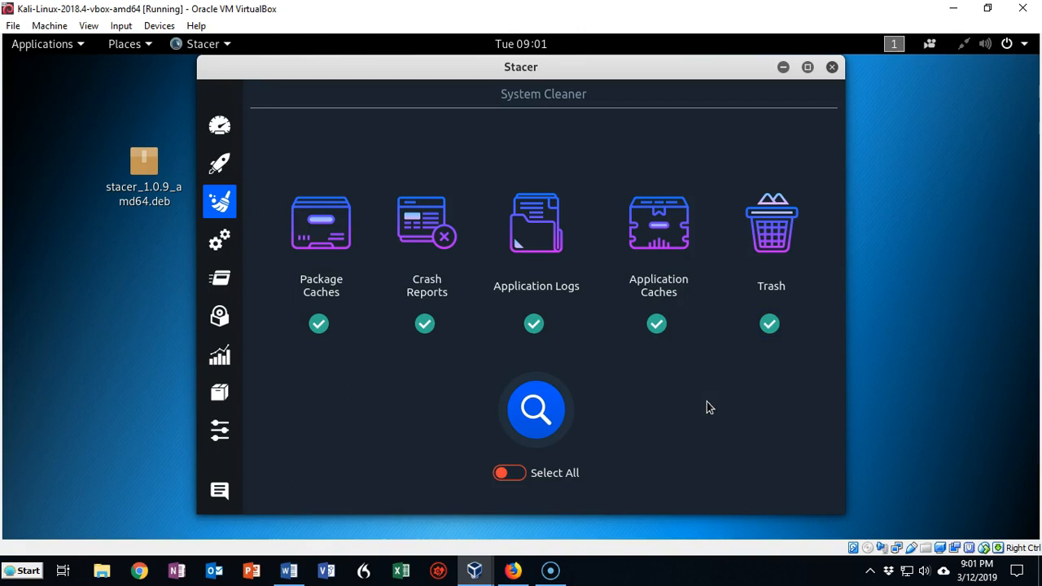
left_click(521, 478)
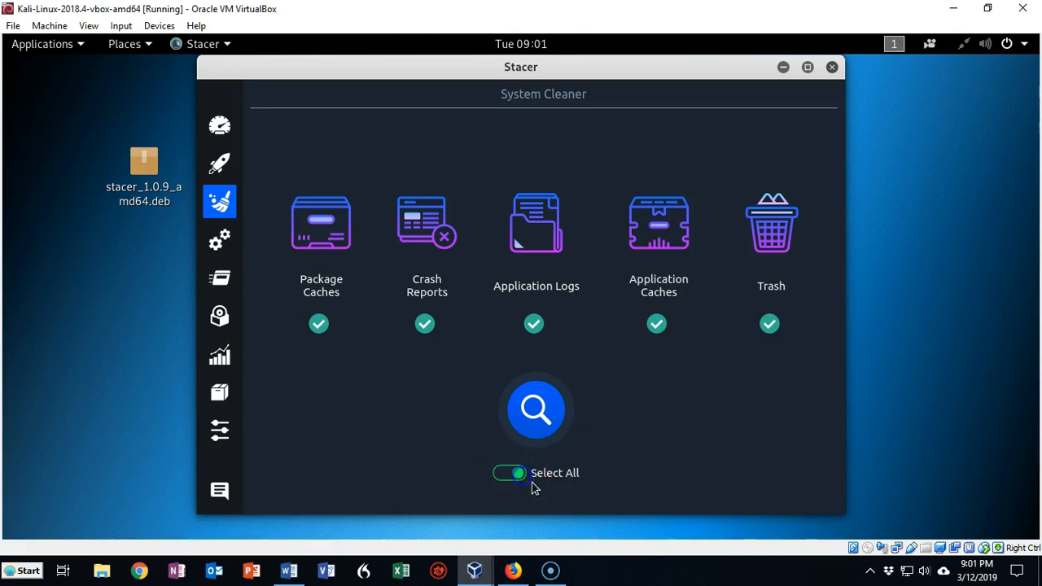
left_click(537, 412)
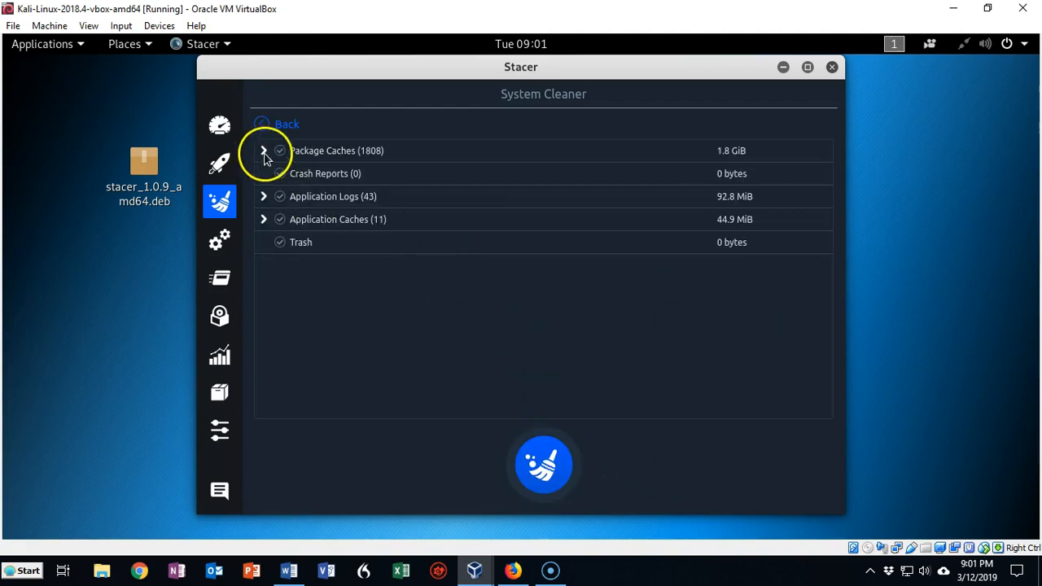
Step: Expand the Package Caches results, select all of them and clean them
left_click(266, 153)
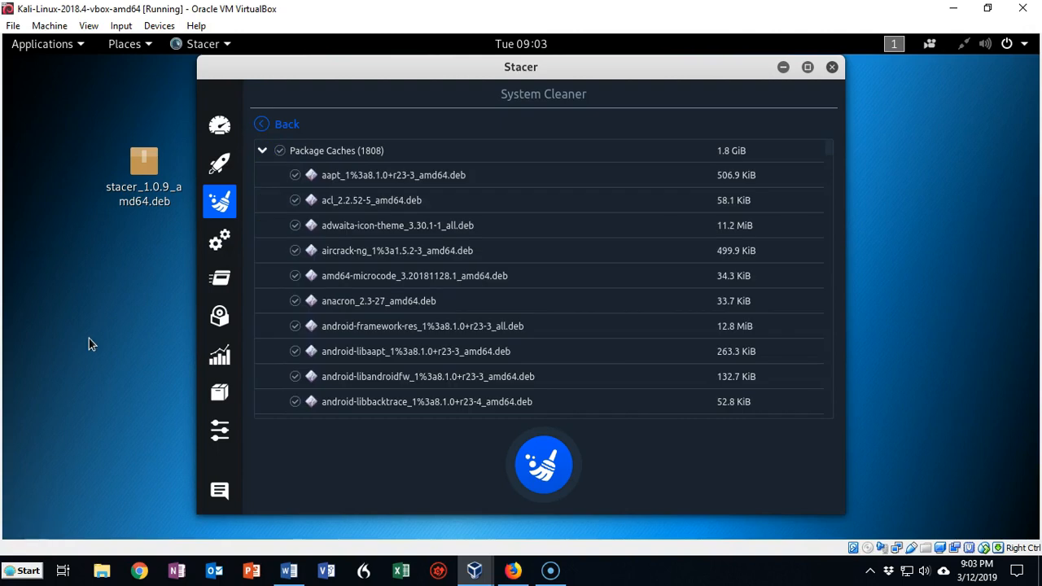
left_click(298, 155)
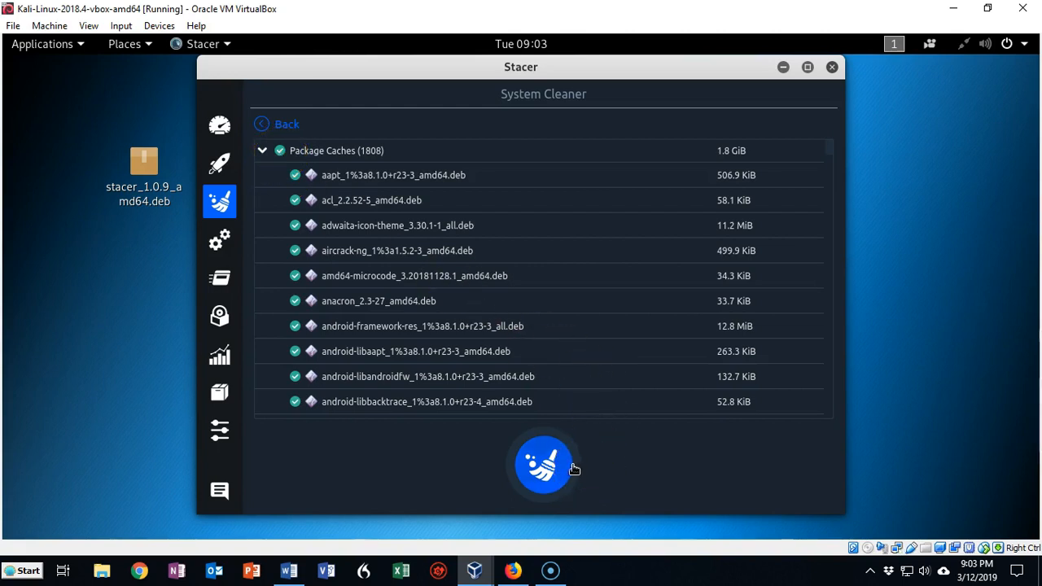
left_click(544, 469)
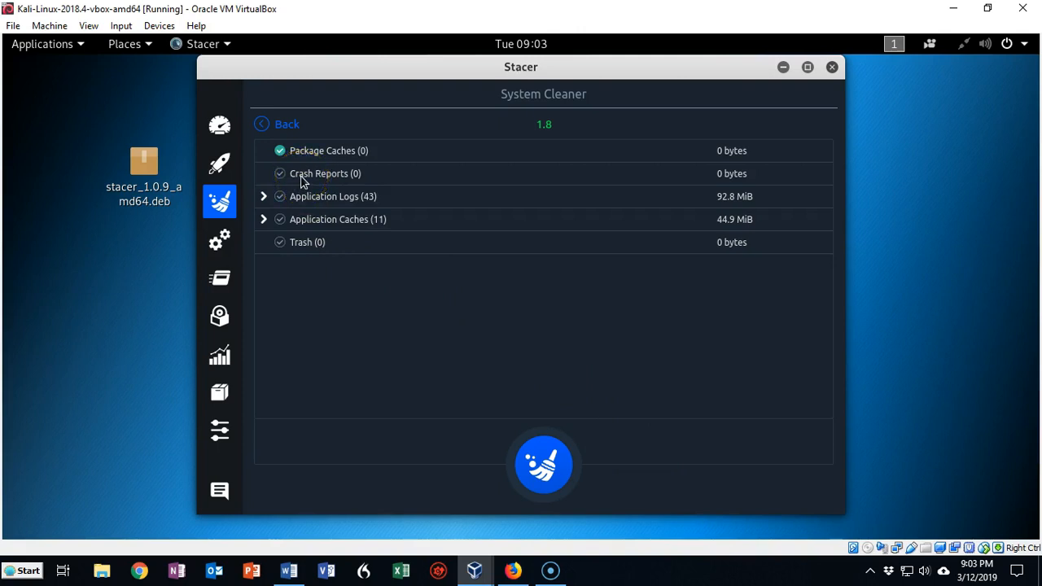
Step: Expand the Application Logs results, select every log and clean them
left_click(264, 198)
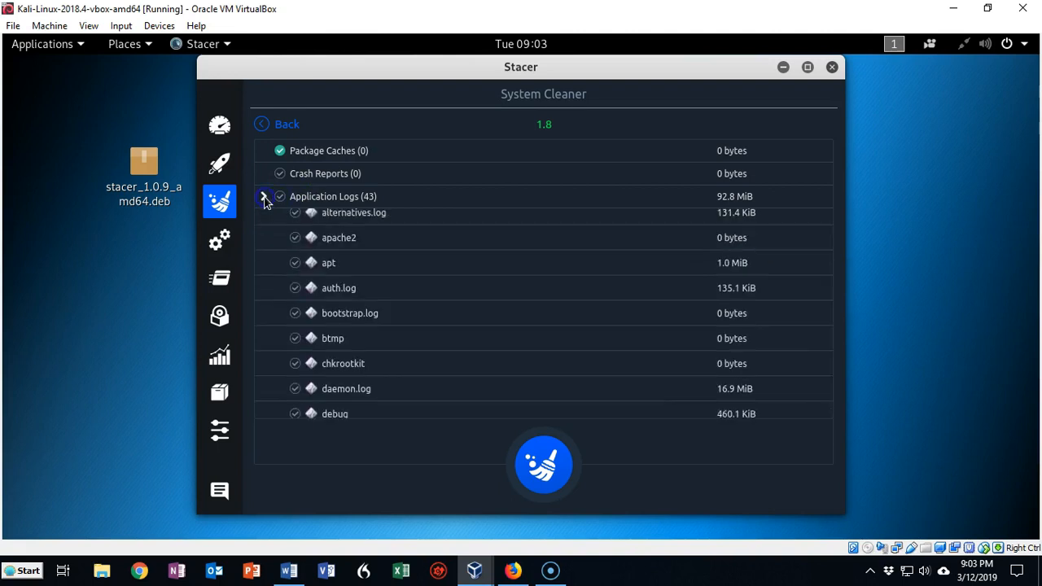
left_click(305, 202)
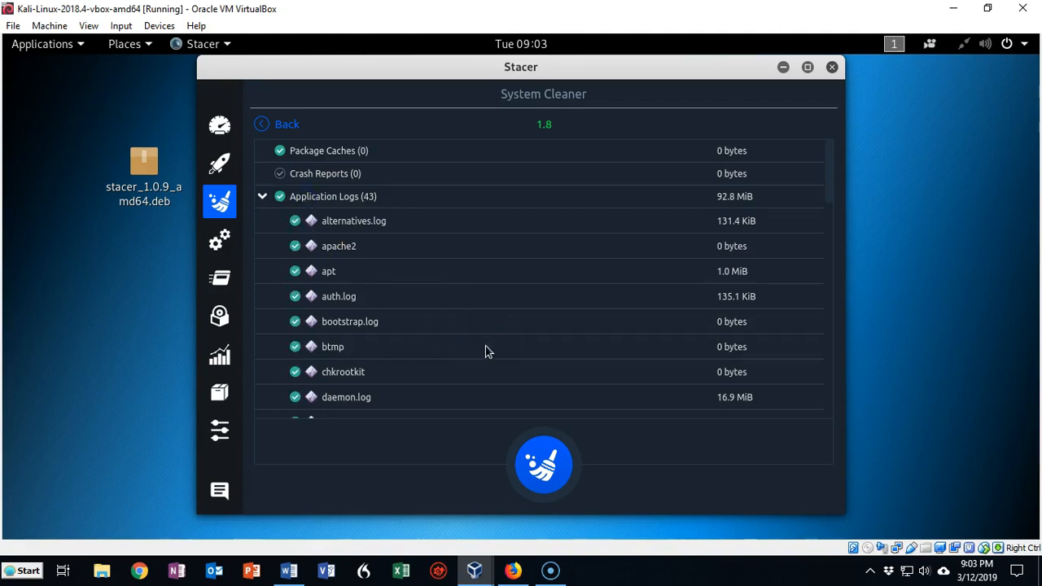
left_click(544, 466)
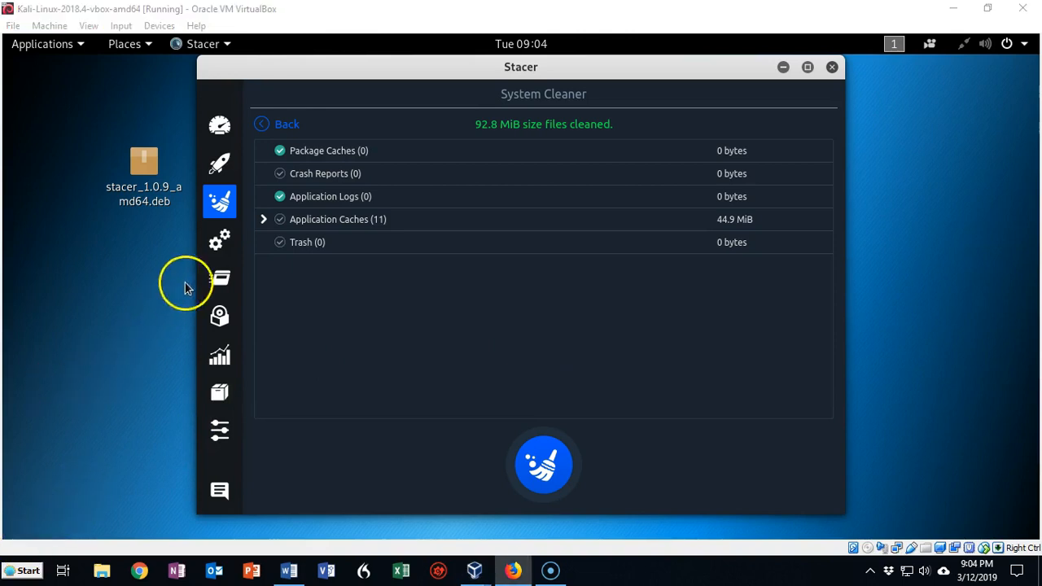
Step: Open Stacer's Services page and enable the apache2 and apparmor services at startup
left_click(218, 244)
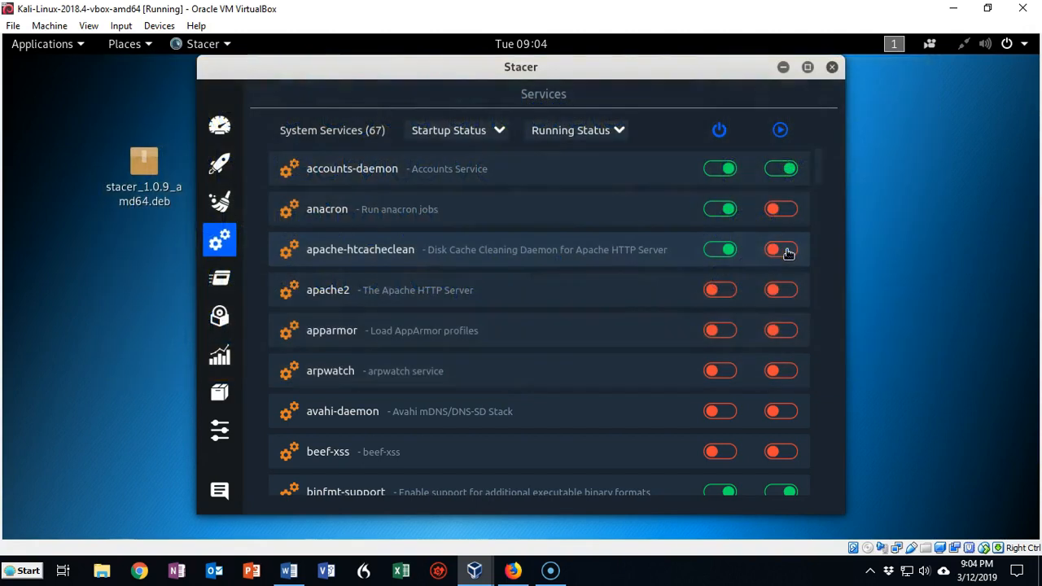
left_click(720, 292)
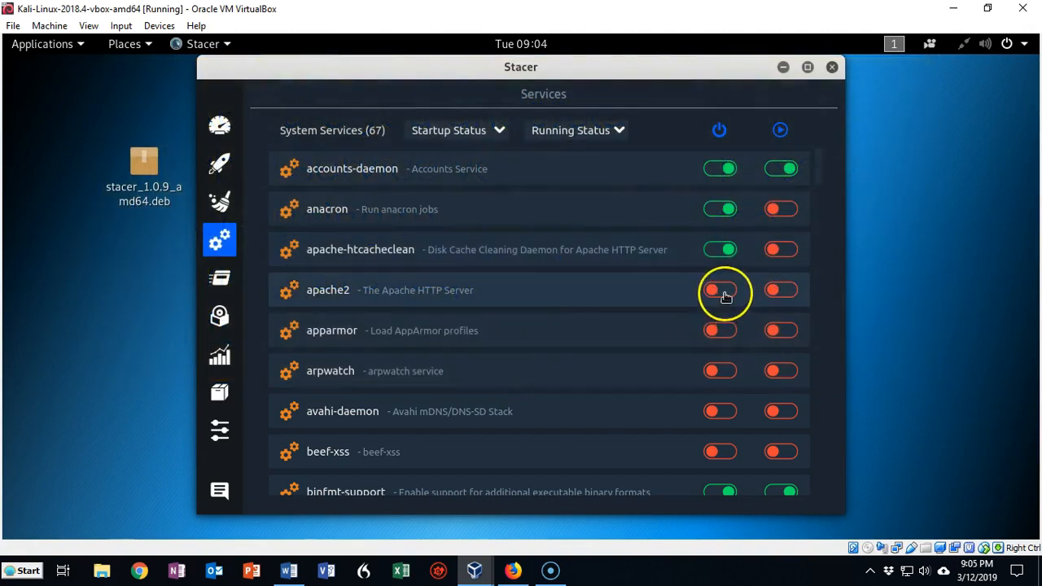
left_click(710, 333)
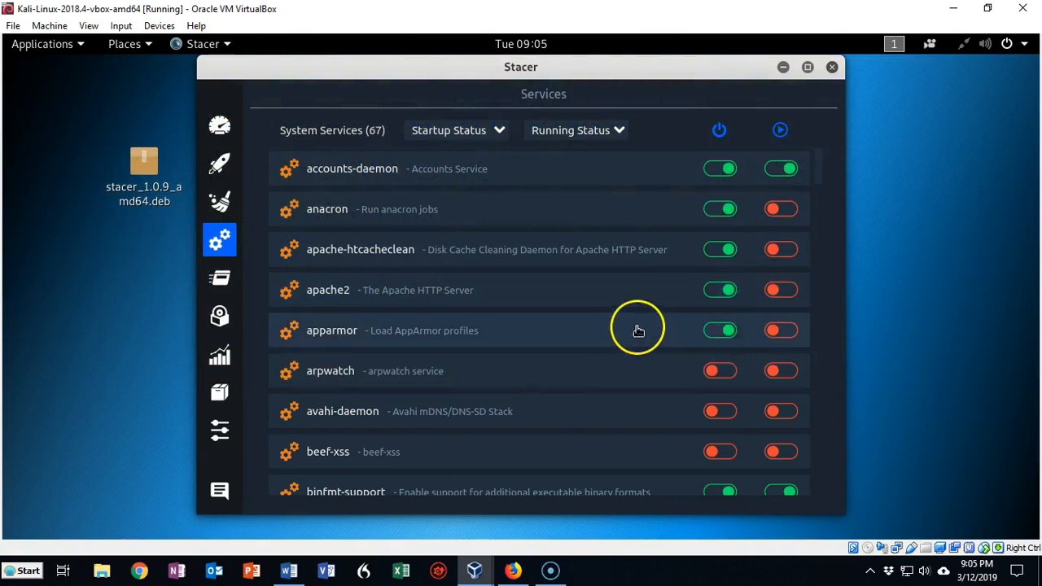
Step: Disable startup for the apparmor, apache2 and apache-htcacheclean services
left_click(716, 333)
left_click(714, 296)
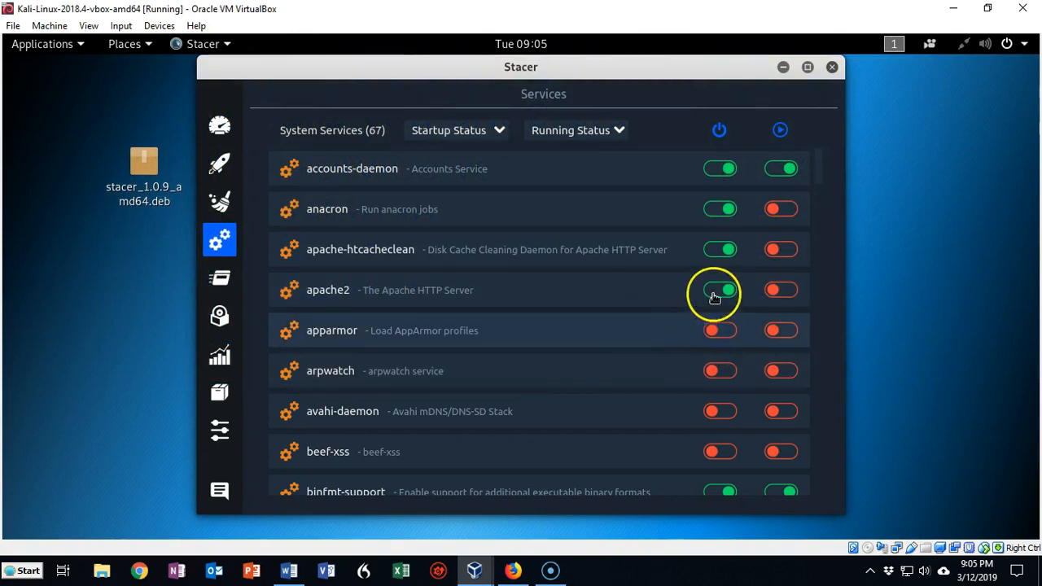
left_click(714, 253)
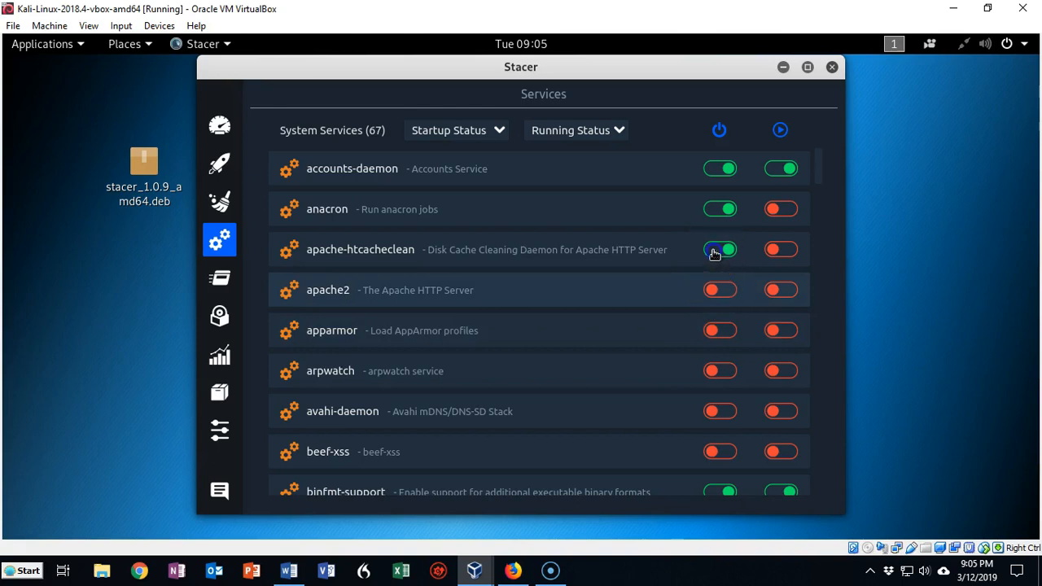
left_click(701, 261)
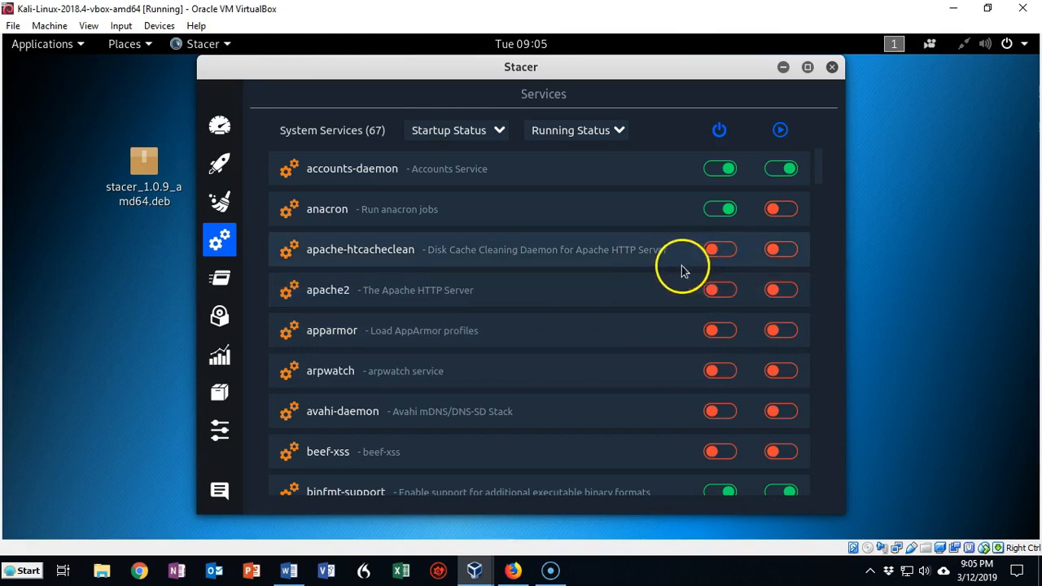
Step: Examine the startup and running status of the remaining services in the system services list
scroll(648, 289, "down", 3)
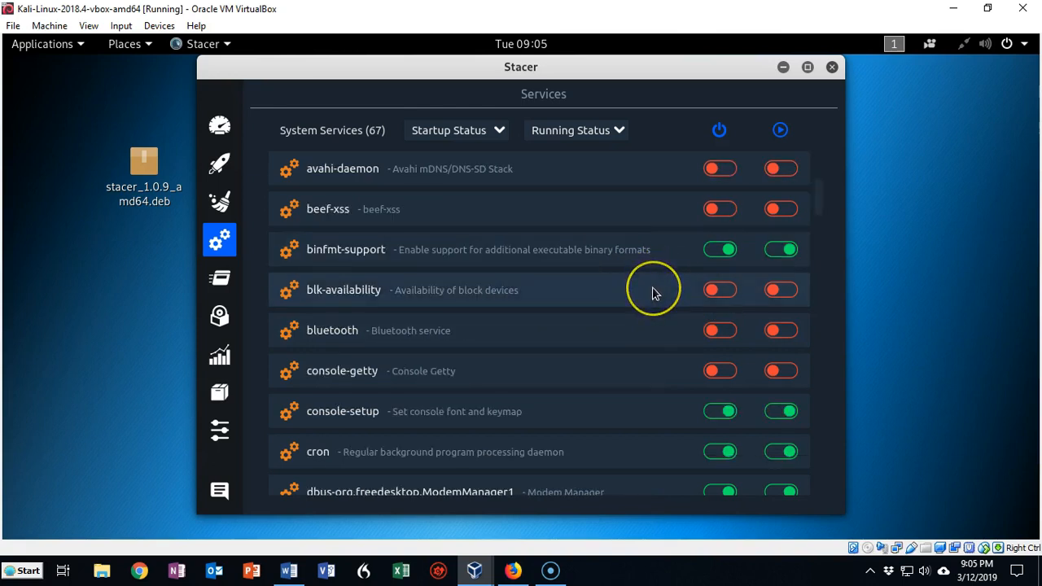
scroll(652, 293, "down", 5)
scroll(654, 293, "down", 5)
scroll(652, 293, "down", 15)
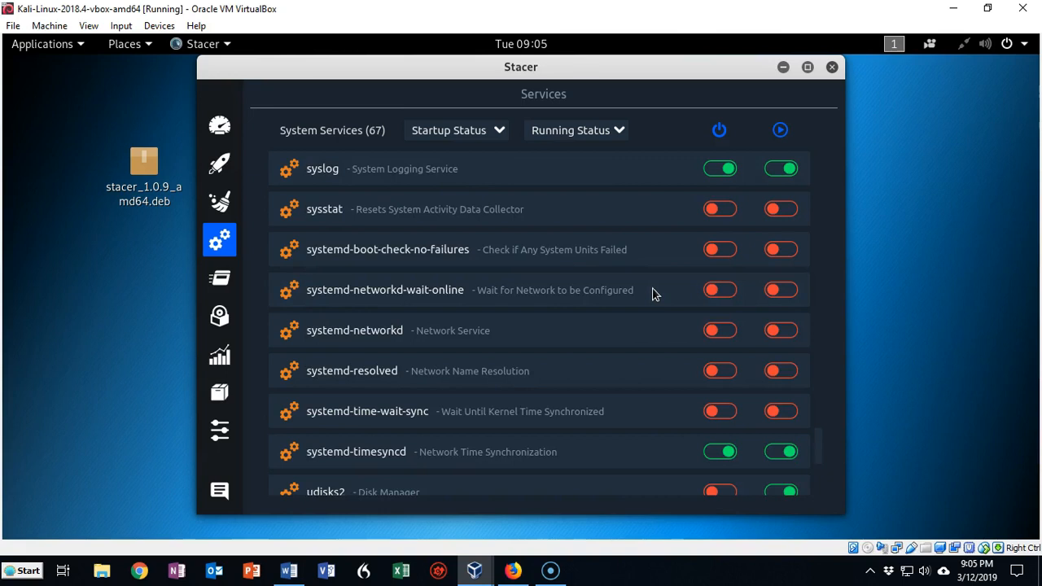
scroll(652, 291, "down", 3)
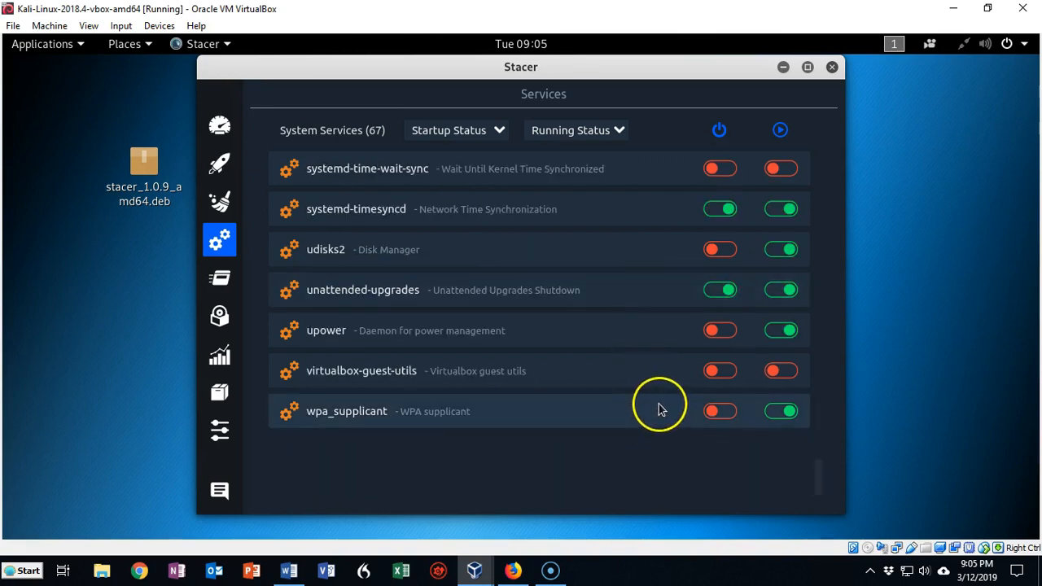
scroll(661, 406, "up", 3)
scroll(660, 405, "up", 3)
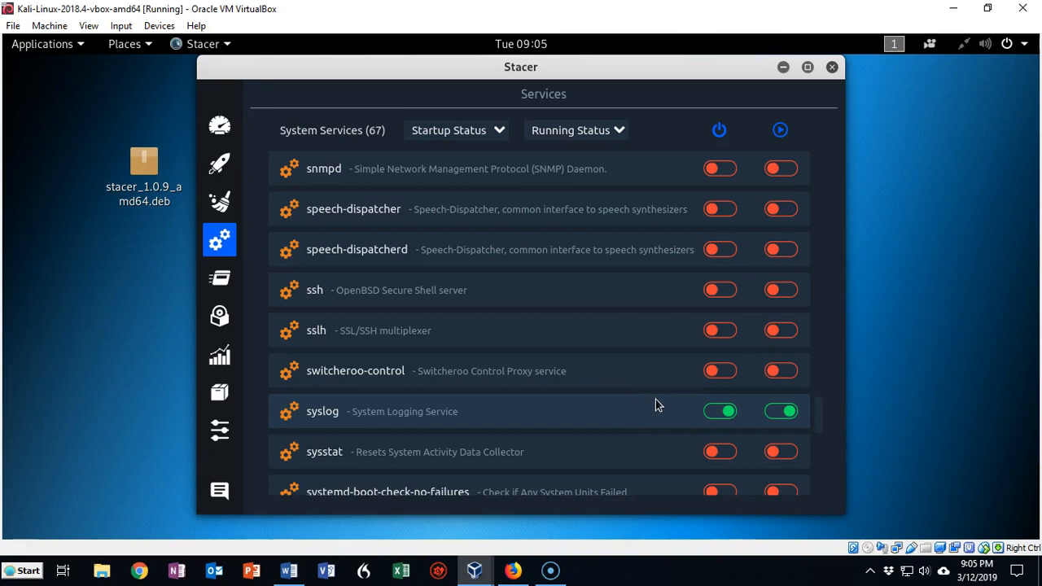
left_click(225, 248)
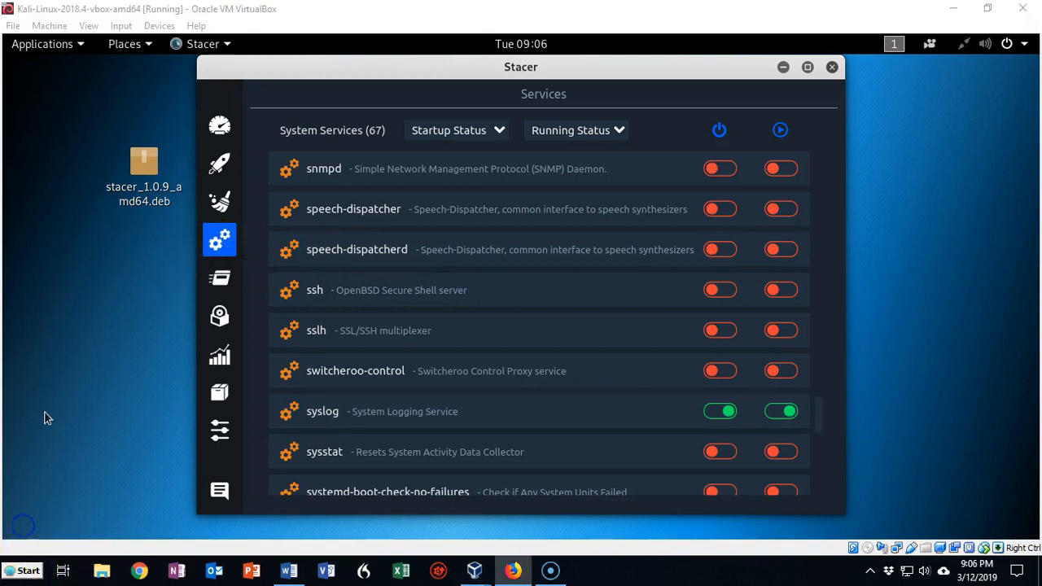
Step: Open Stacer's Processes page and examine the memory use, user, CPU use and name of the running processes
left_click(221, 284)
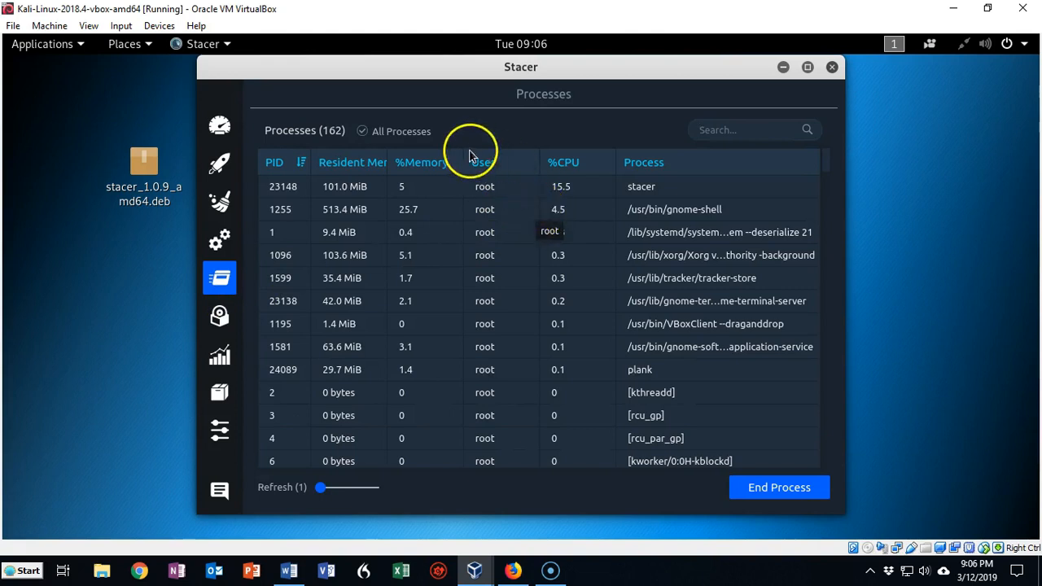
left_click(421, 189)
left_click(603, 252)
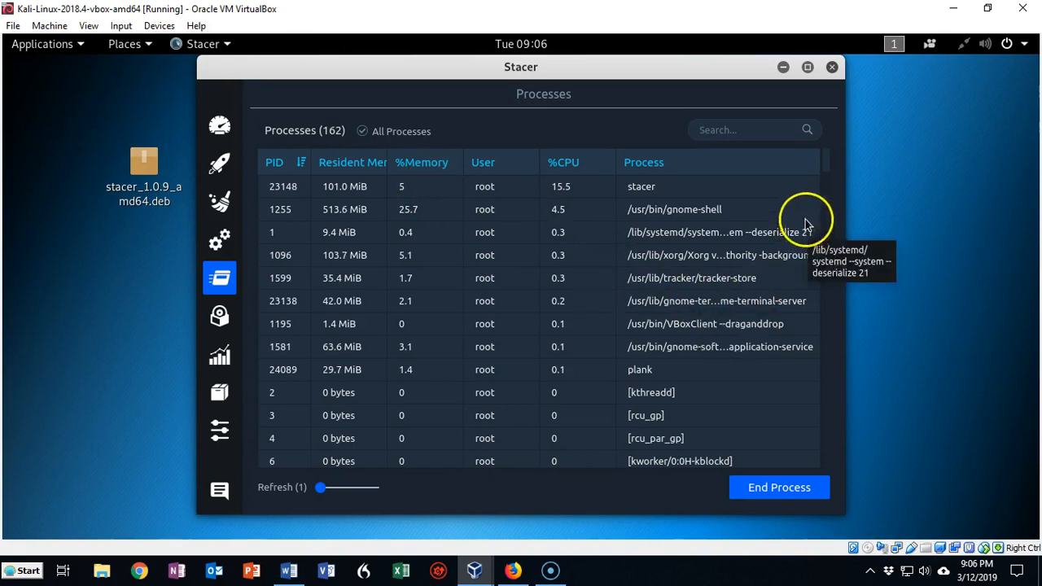
mouse_move(822, 160)
left_mouse_down()
mouse_move(825, 388)
mouse_move(830, 154)
left_mouse_up()
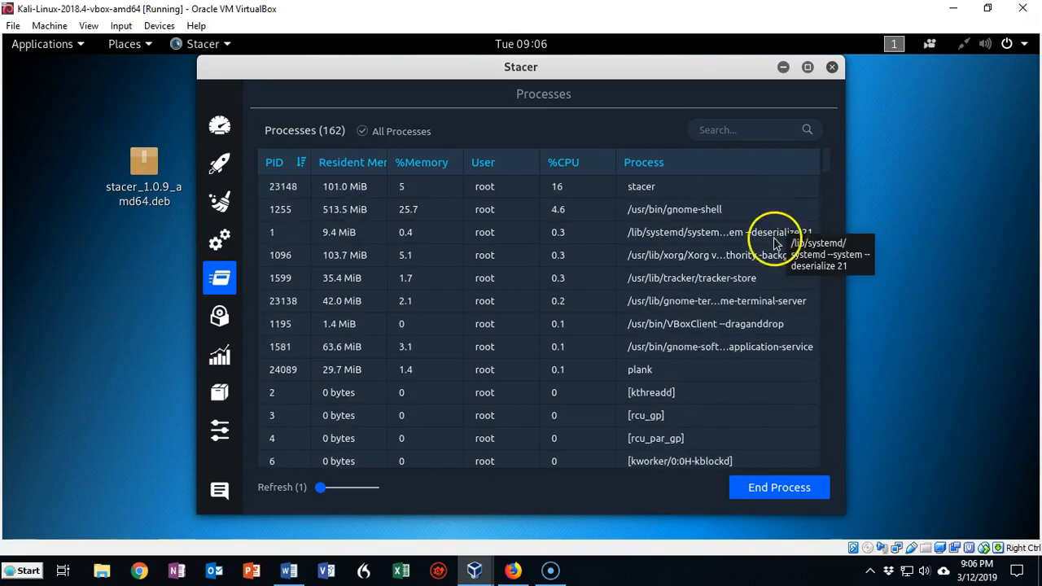
Step: Open the Uninstaller page and select the 0trace package in the list of installed packages
left_click(219, 316)
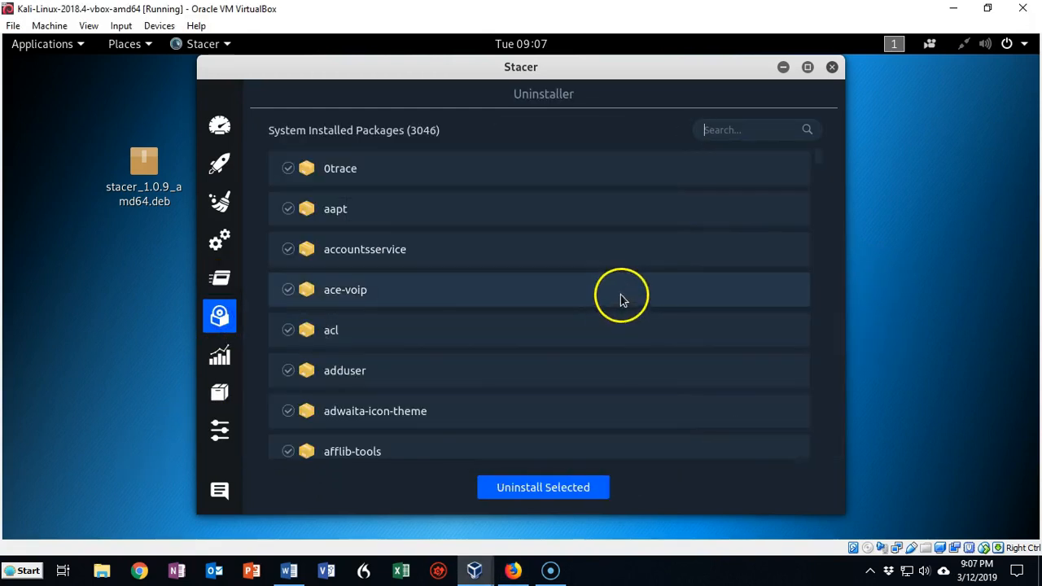
left_click(663, 291)
left_click(335, 171)
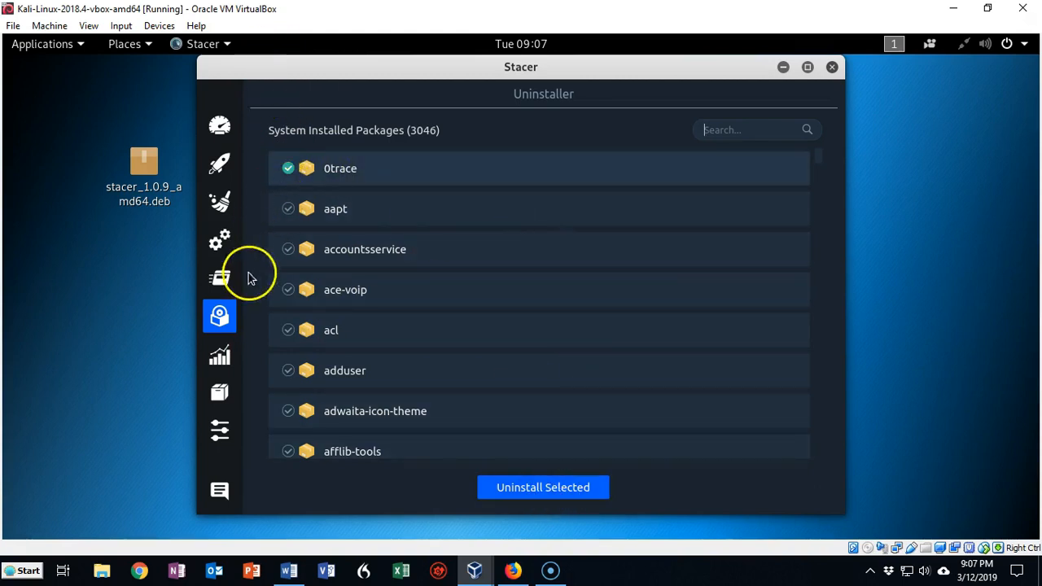
Step: Review the CPU and load-average history graphs on the Resources page and the repository list in the APT Repository Manager
left_click(219, 356)
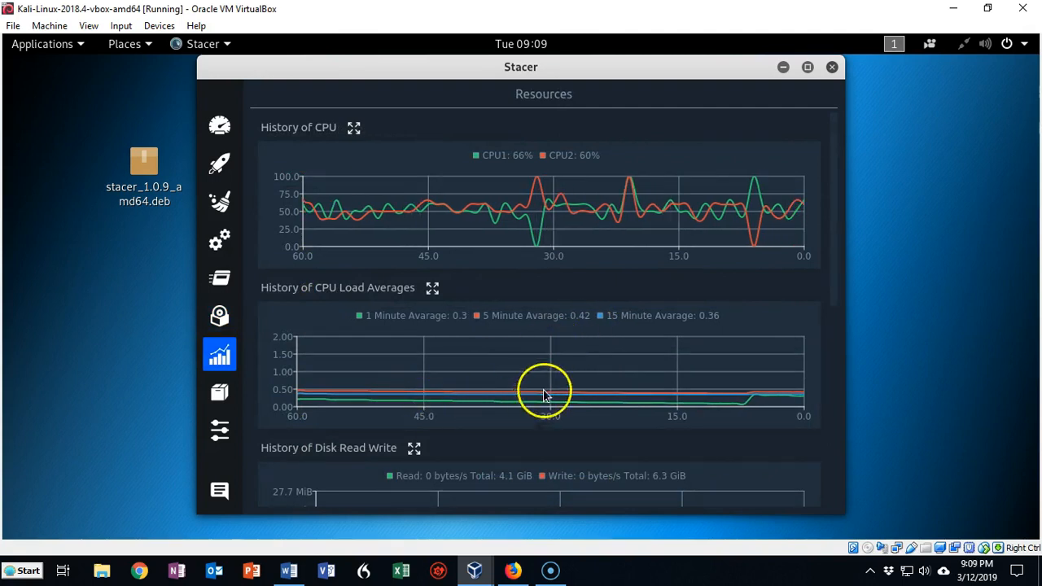
mouse_move(831, 260)
left_mouse_down()
mouse_move(828, 473)
mouse_move(840, 252)
left_mouse_up()
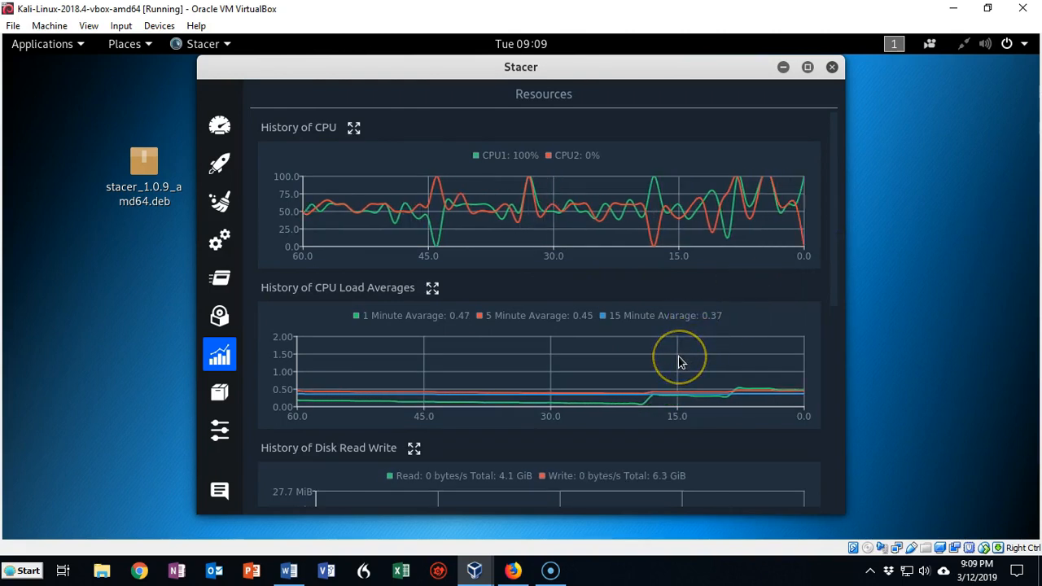
left_click(240, 407)
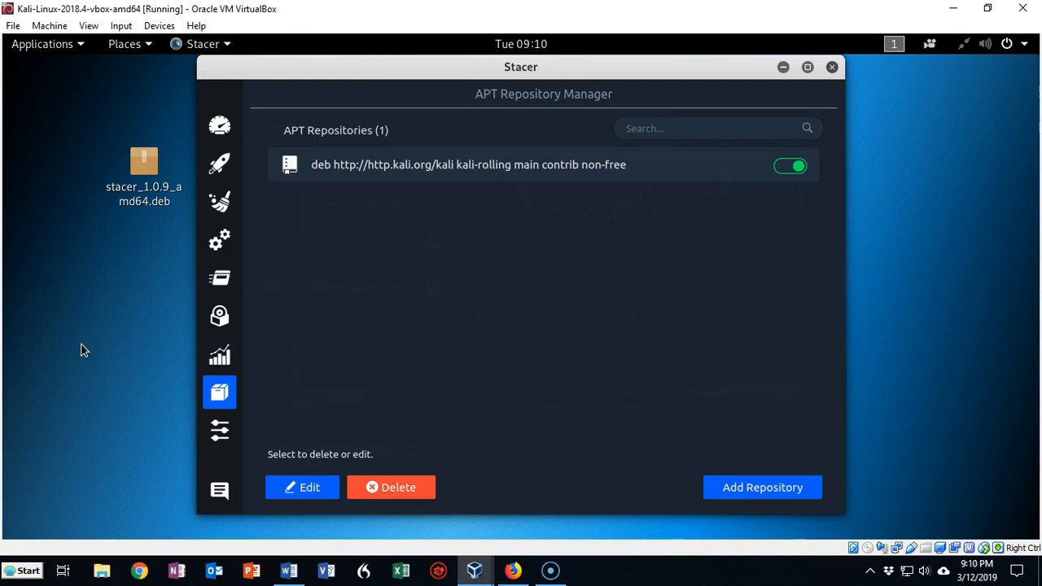
left_click(33, 433)
left_click(81, 345)
Step: Open Stacer's Settings page and view the available interface languages without changing the selection
left_click(218, 435)
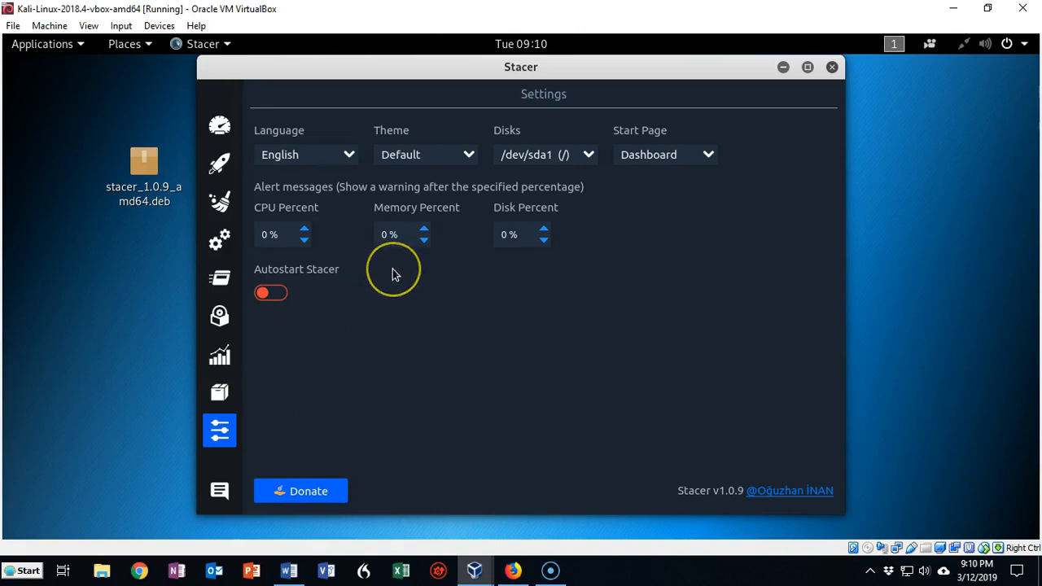
left_click(346, 158)
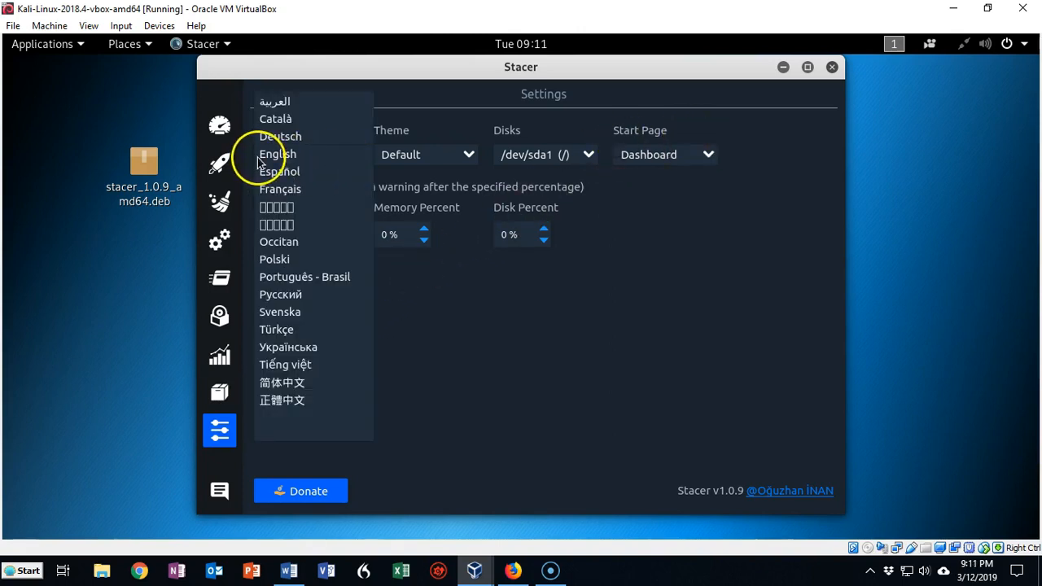
left_click(412, 340)
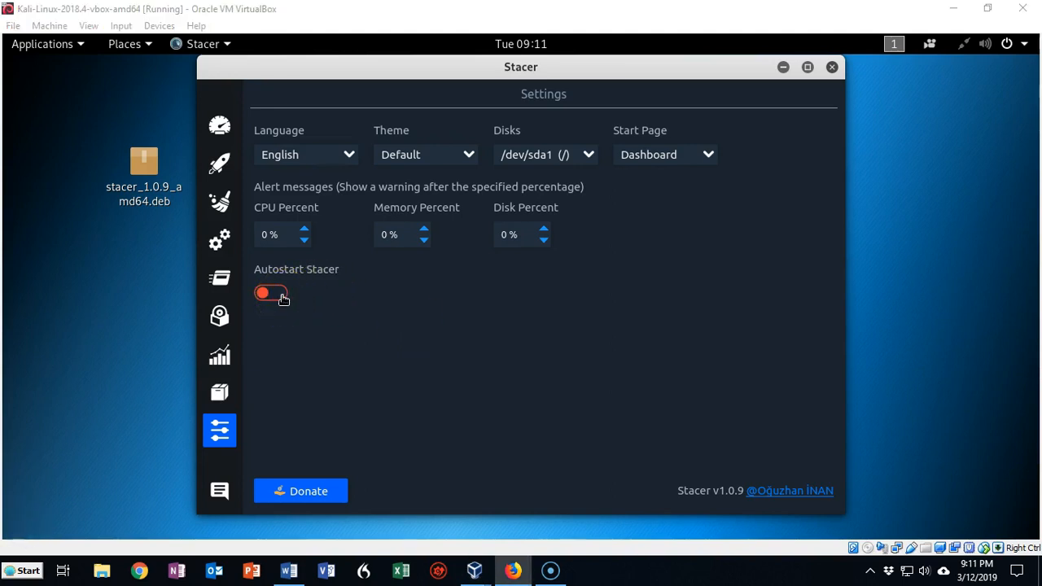
Step: Try the Light theme for Stacer and restore the Default theme
left_click(468, 160)
left_click(393, 175)
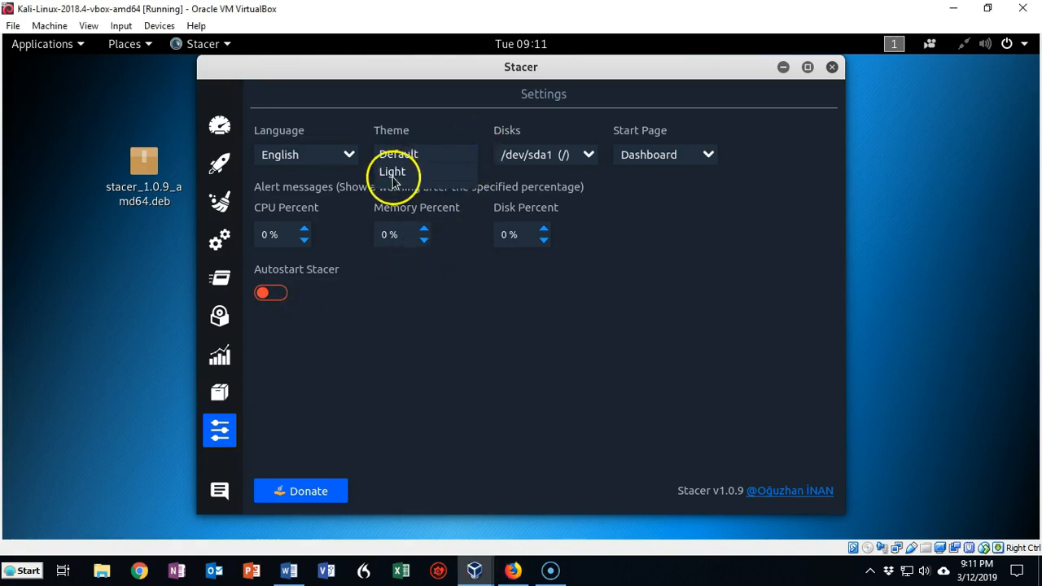
left_click(467, 155)
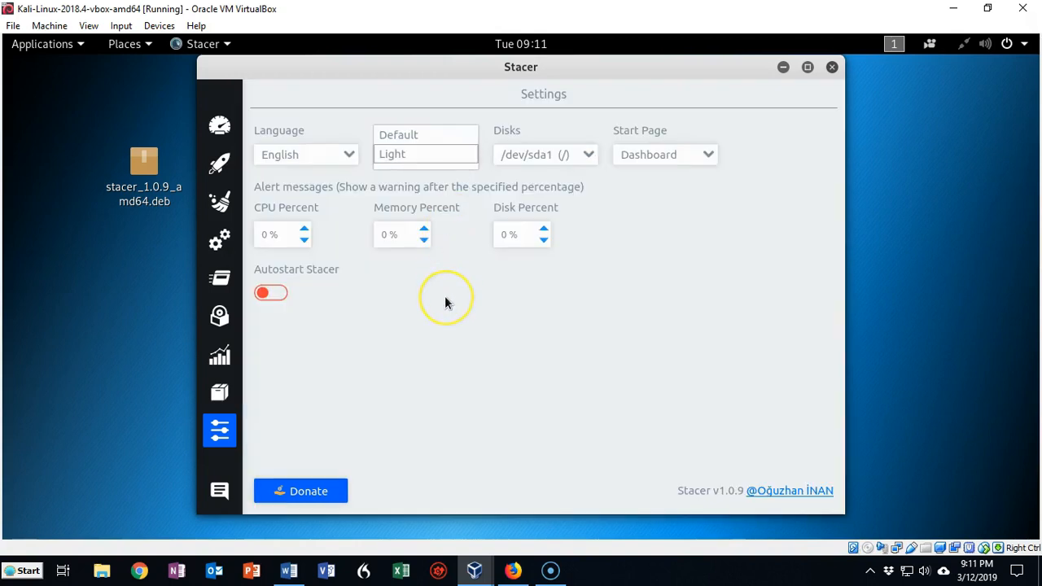
left_click(410, 136)
left_click(406, 137)
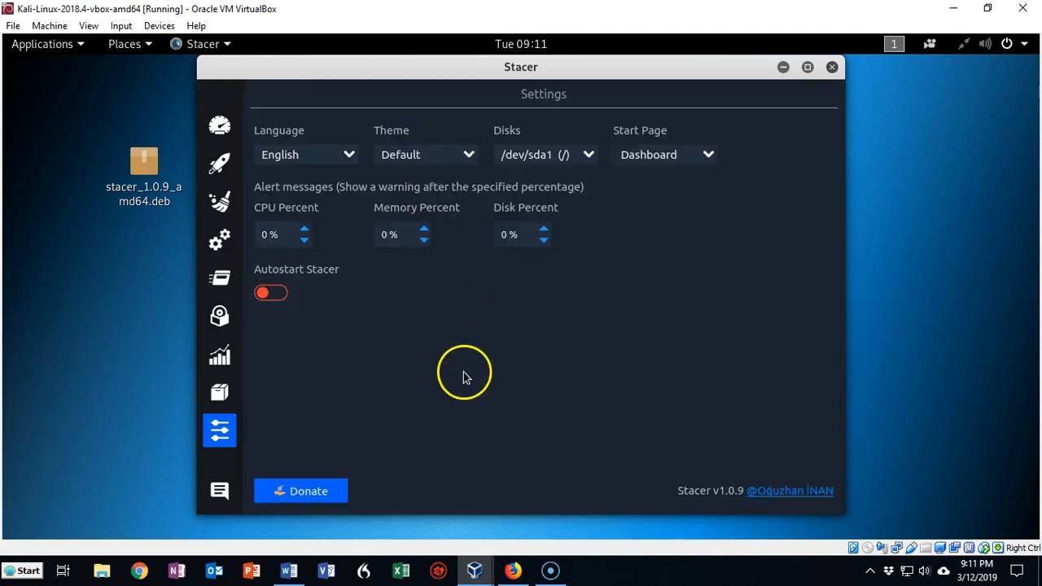